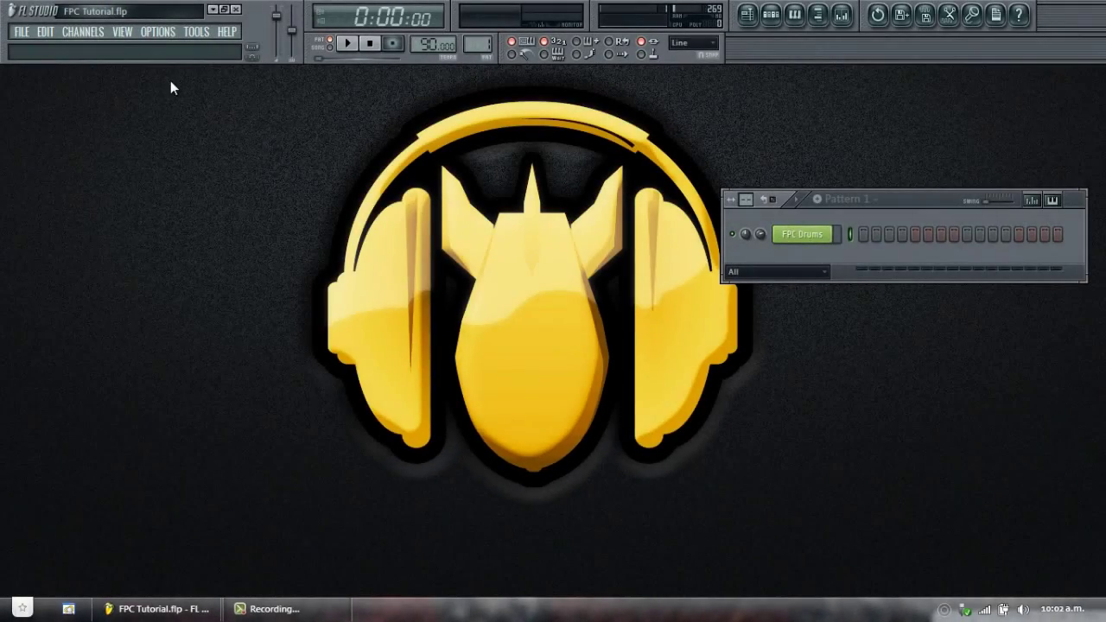
Step: Check the MIDI settings in the program options, then close them
click(168, 33)
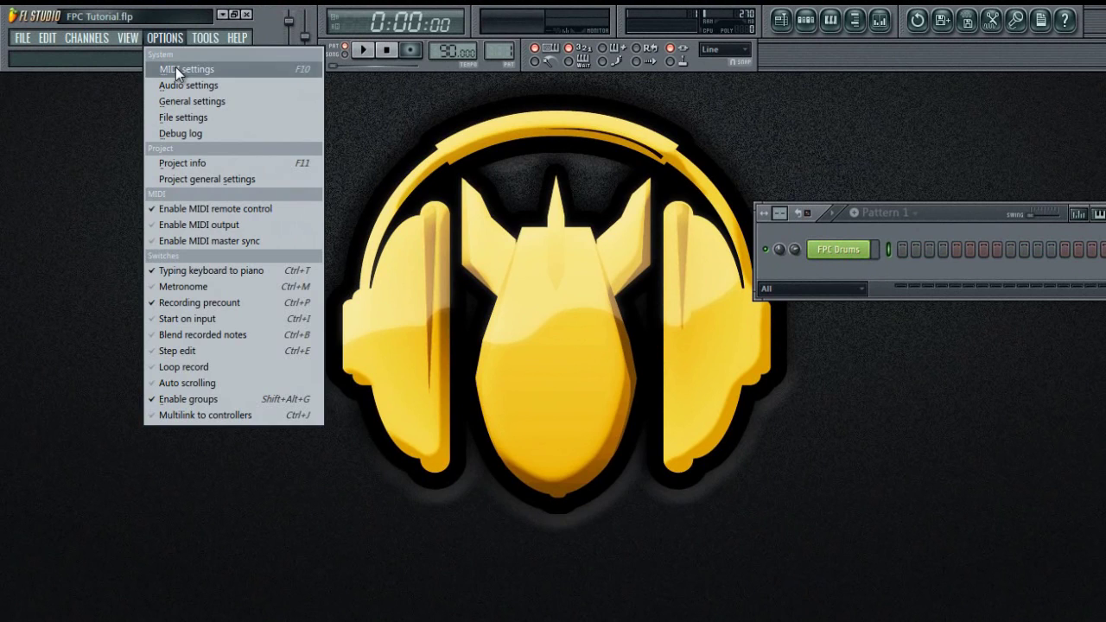
click(175, 69)
drag(438, 82, 337, 69)
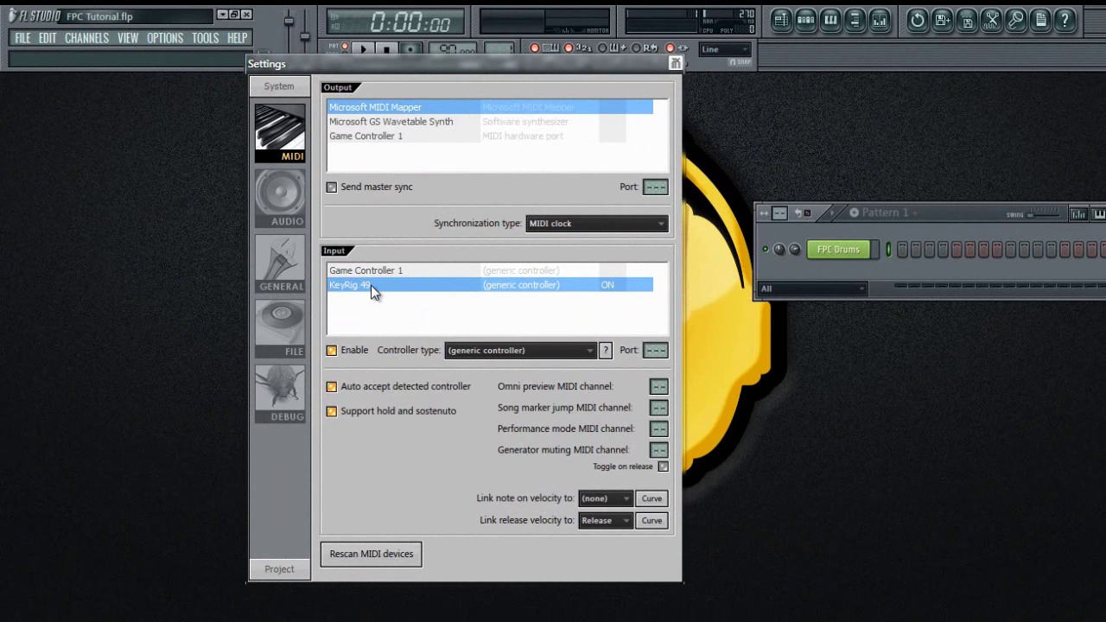
click(675, 64)
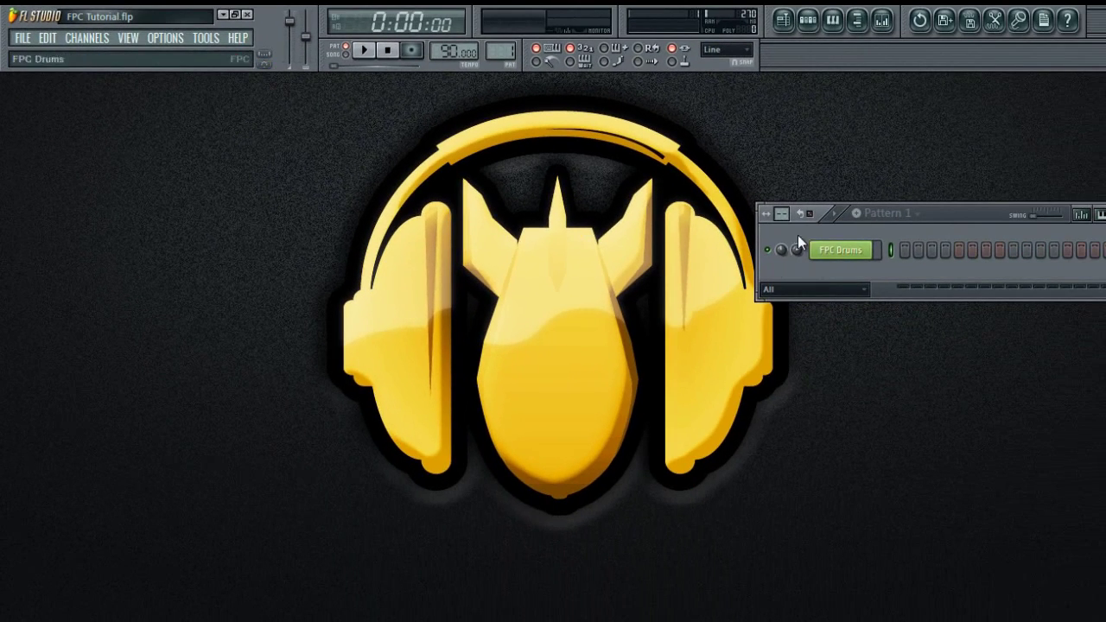
Step: Show the FPC Drums plugin on its own, with channel settings and the pattern window closed
click(841, 253)
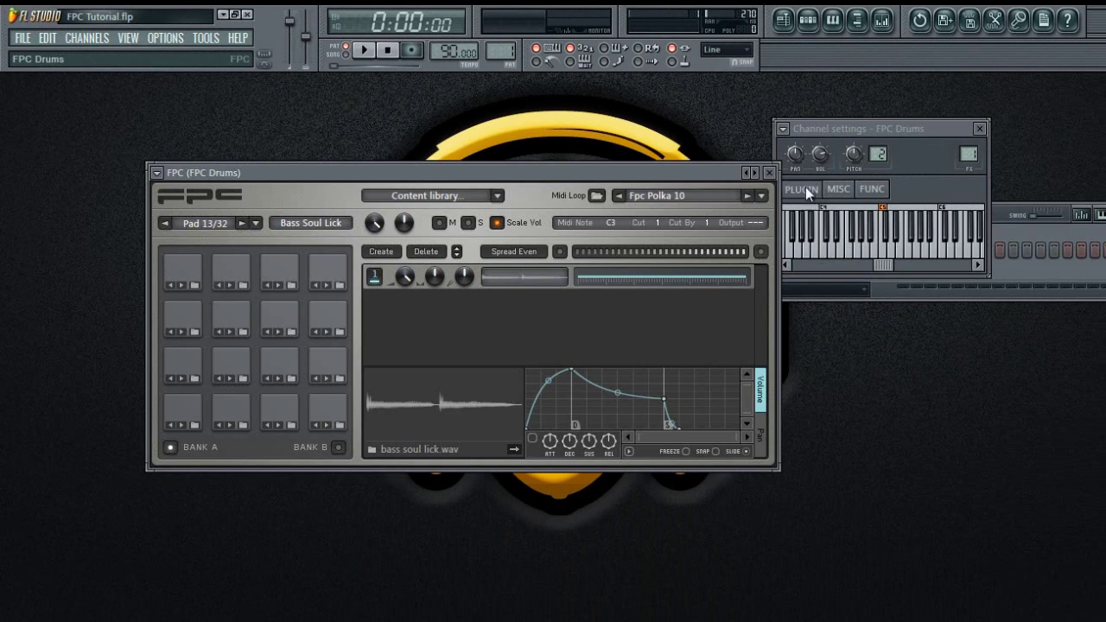
click(980, 129)
drag(621, 169, 645, 190)
click(807, 31)
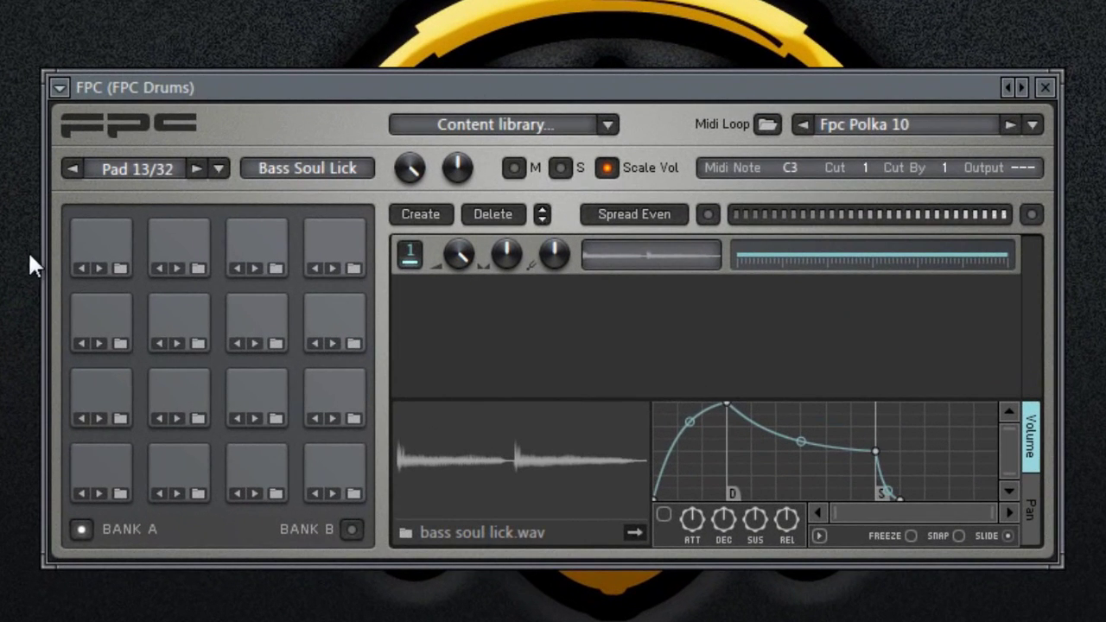
Step: Audition the Bass Soul Lick, GTR1, GTR2 and pad 16 pads of the Fpc Polka 10 kit
click(101, 256)
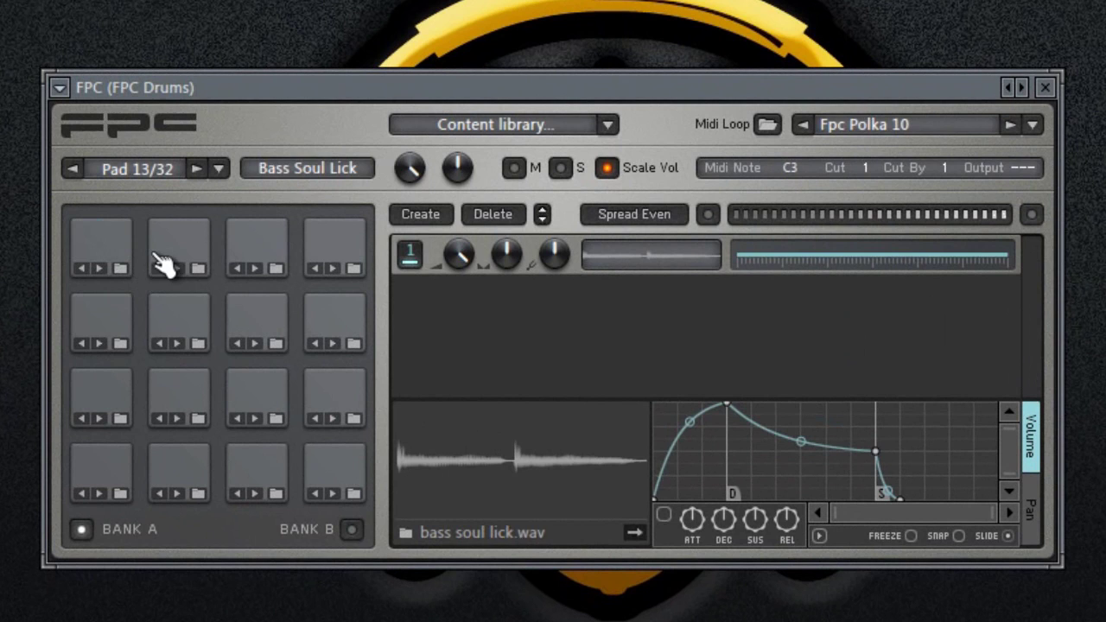
click(171, 249)
click(261, 251)
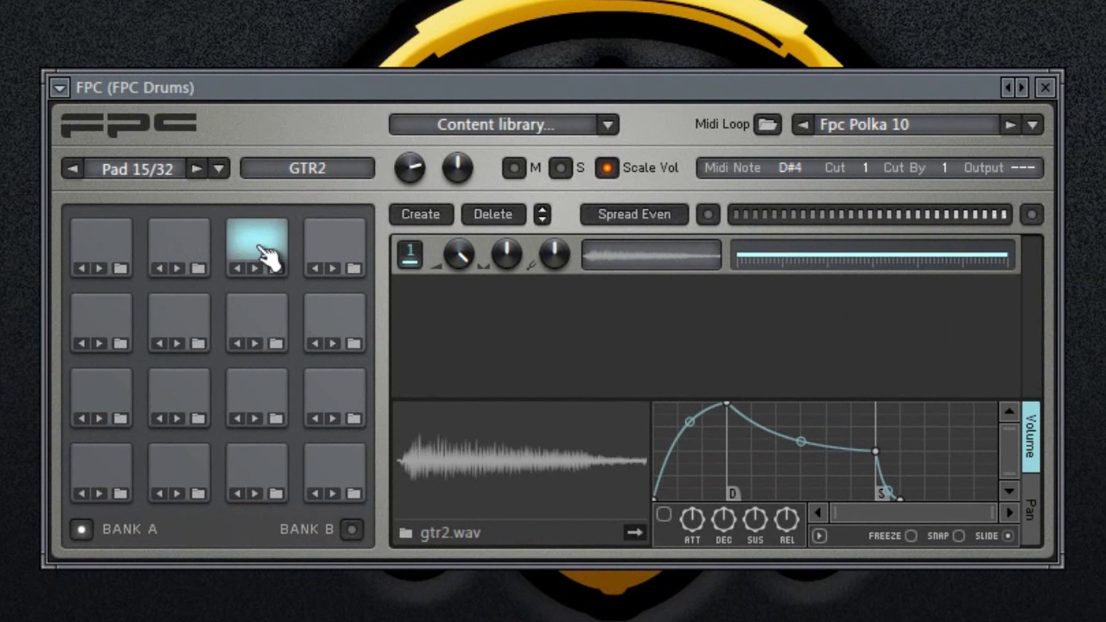
click(356, 253)
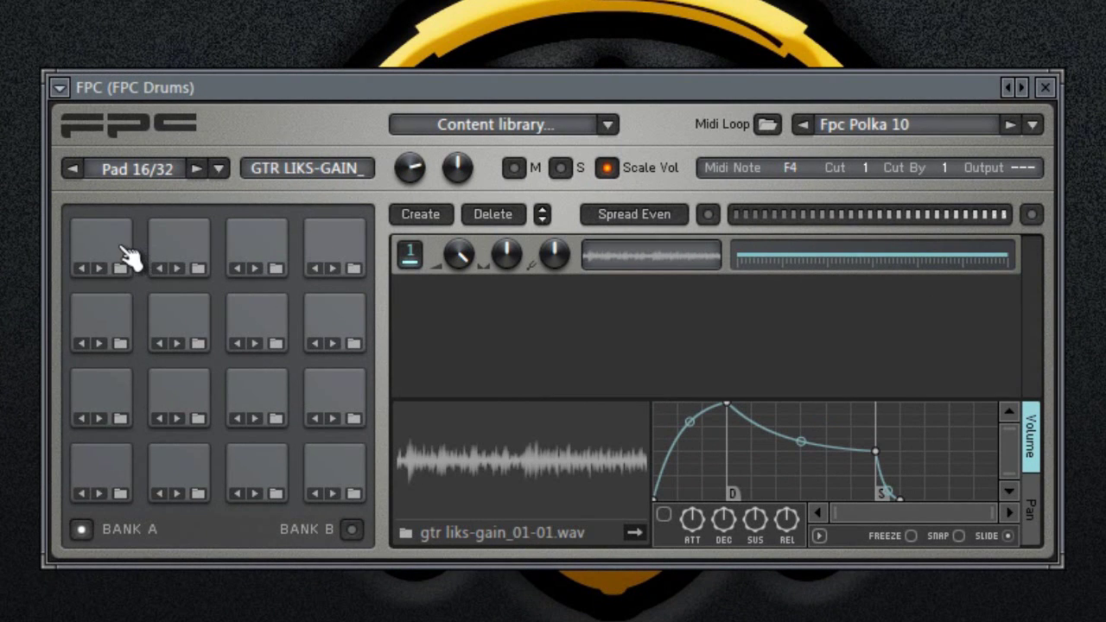
click(121, 250)
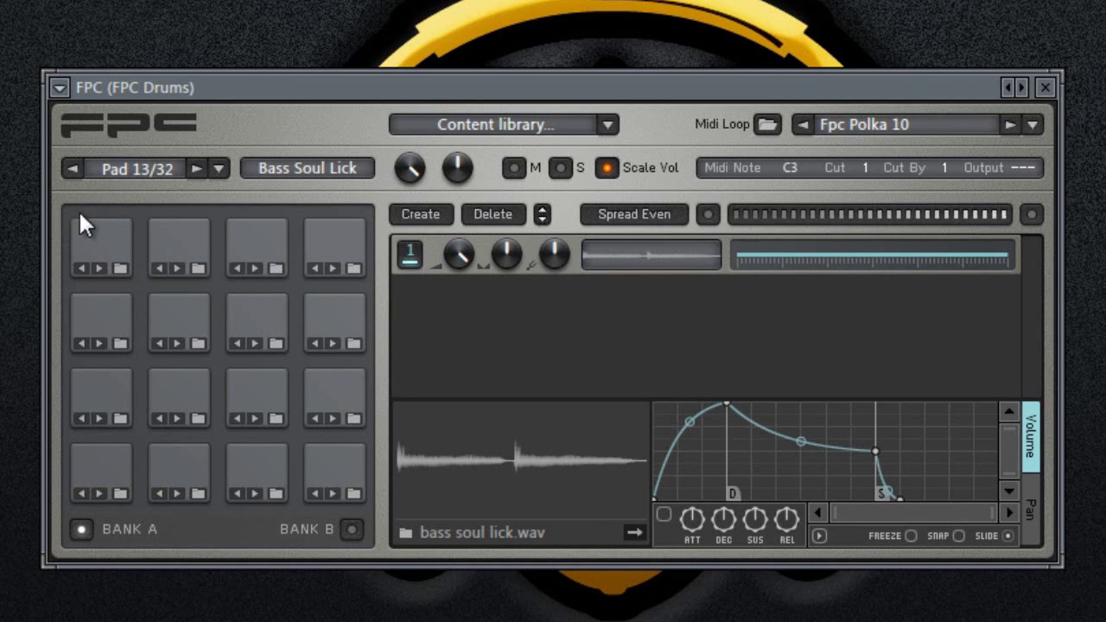
Step: Map pad 13 (Bass Soul Lick) to C3 with MIDI Learn and test it
click(102, 245)
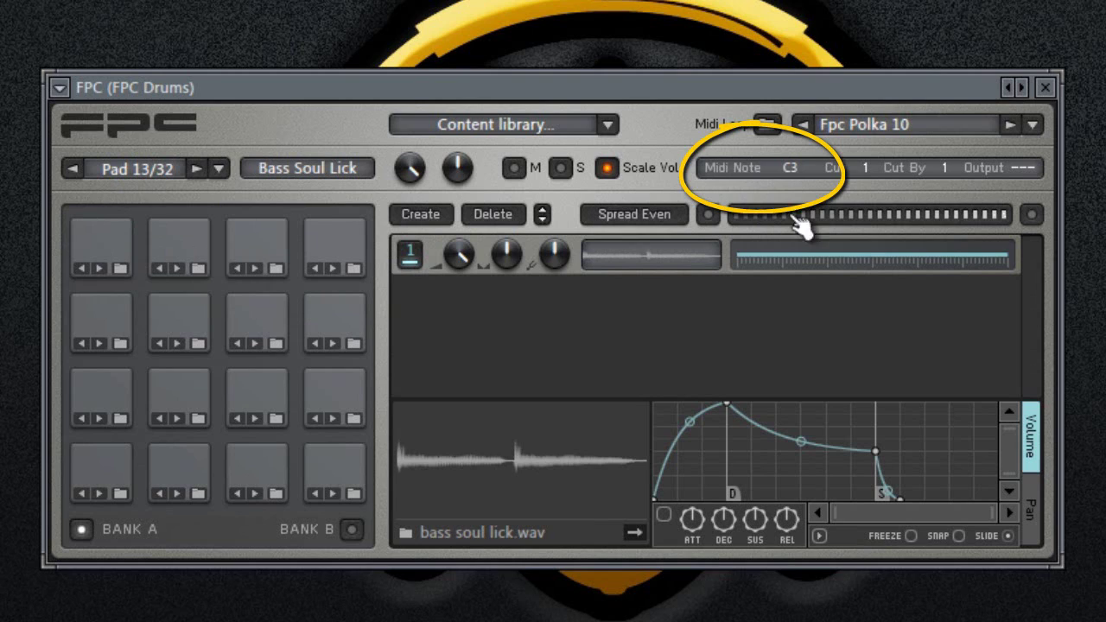
click(790, 169)
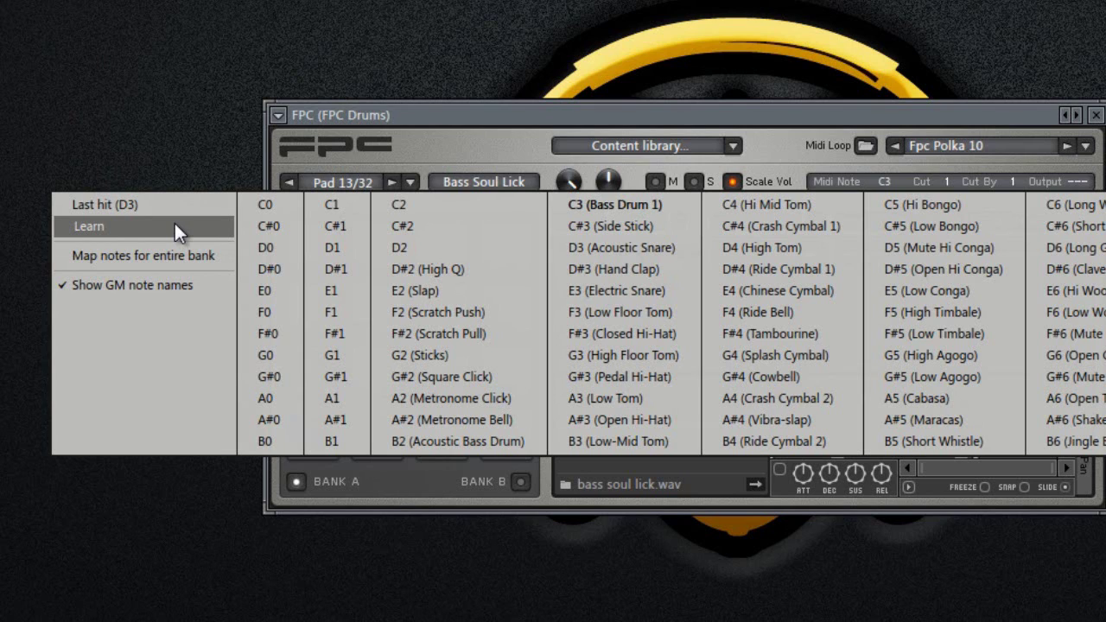
click(174, 232)
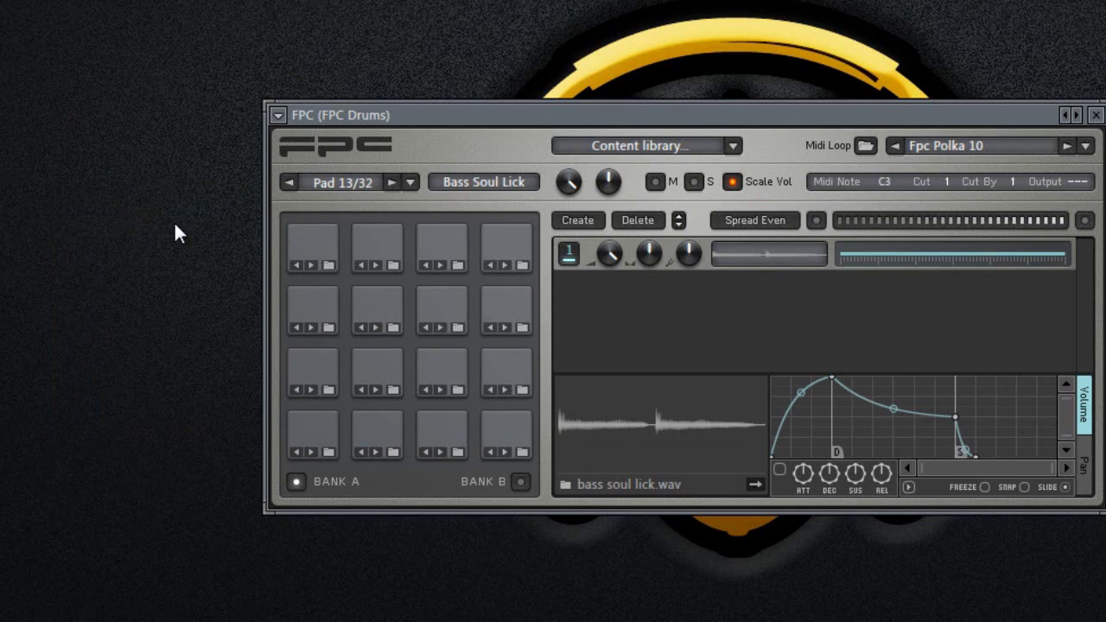
click(308, 251)
click(308, 252)
Step: Map the GTR1 and GTR2 pads to notes learned from the MIDI keyboard
click(389, 255)
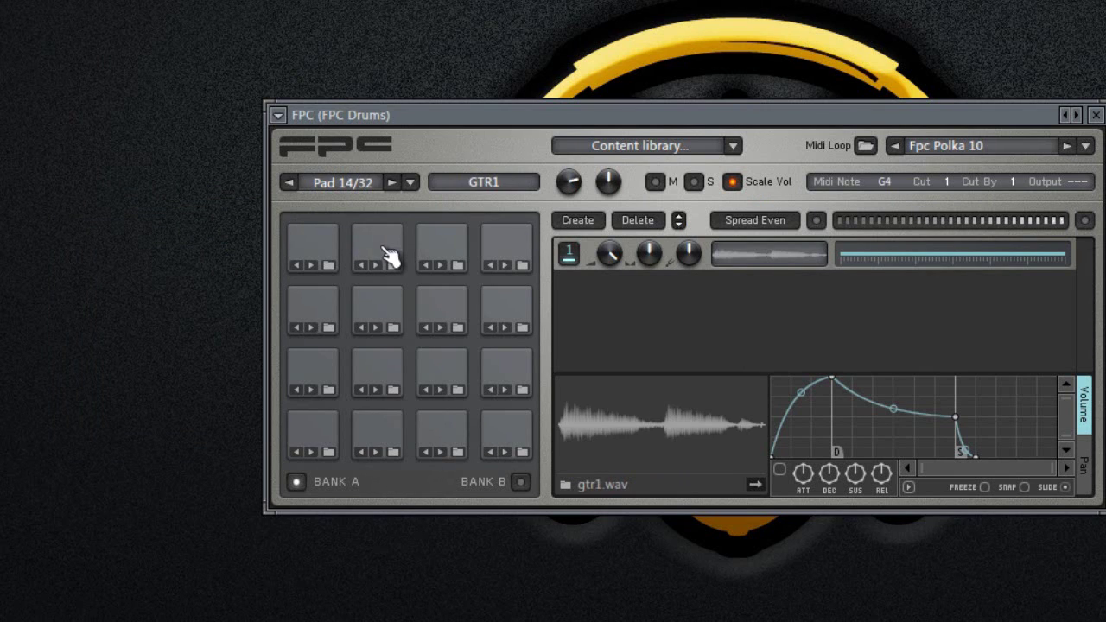
click(389, 254)
click(389, 255)
click(885, 187)
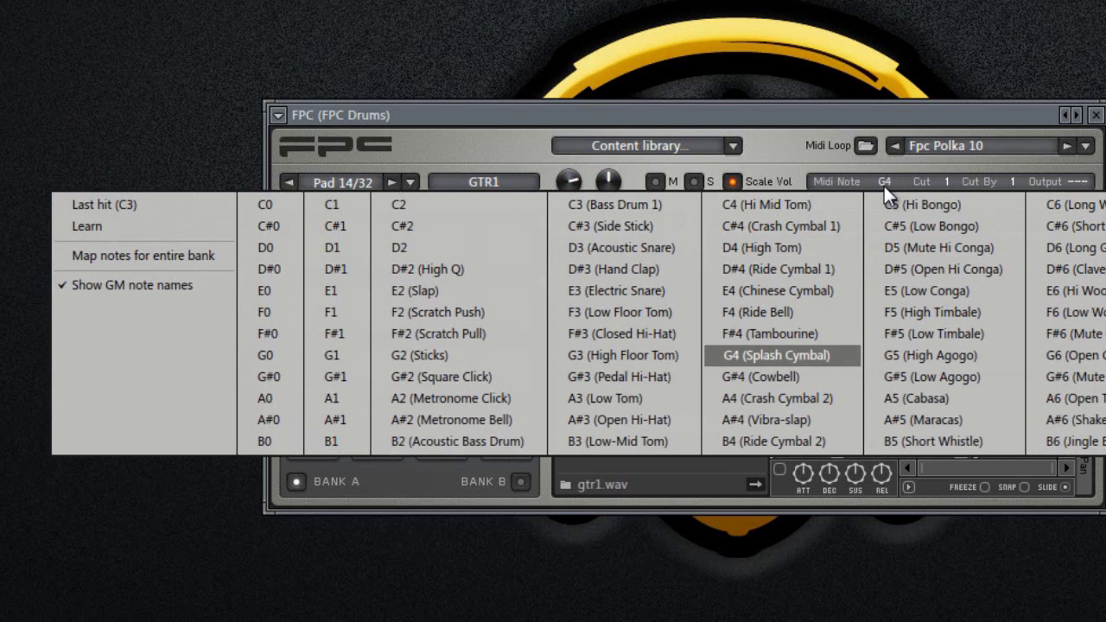
click(124, 228)
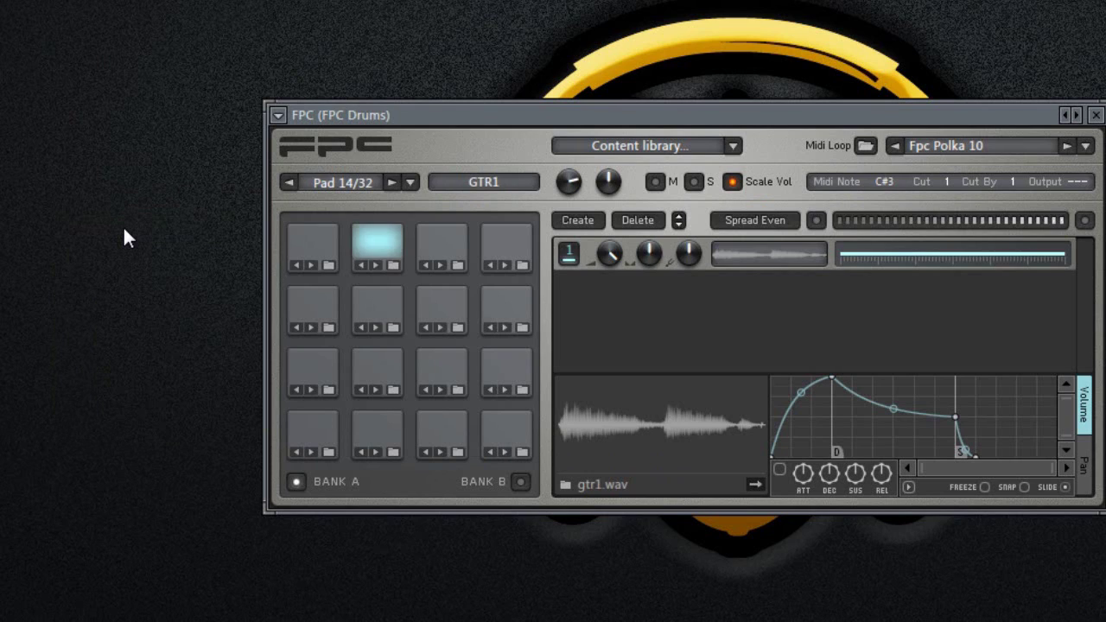
click(453, 251)
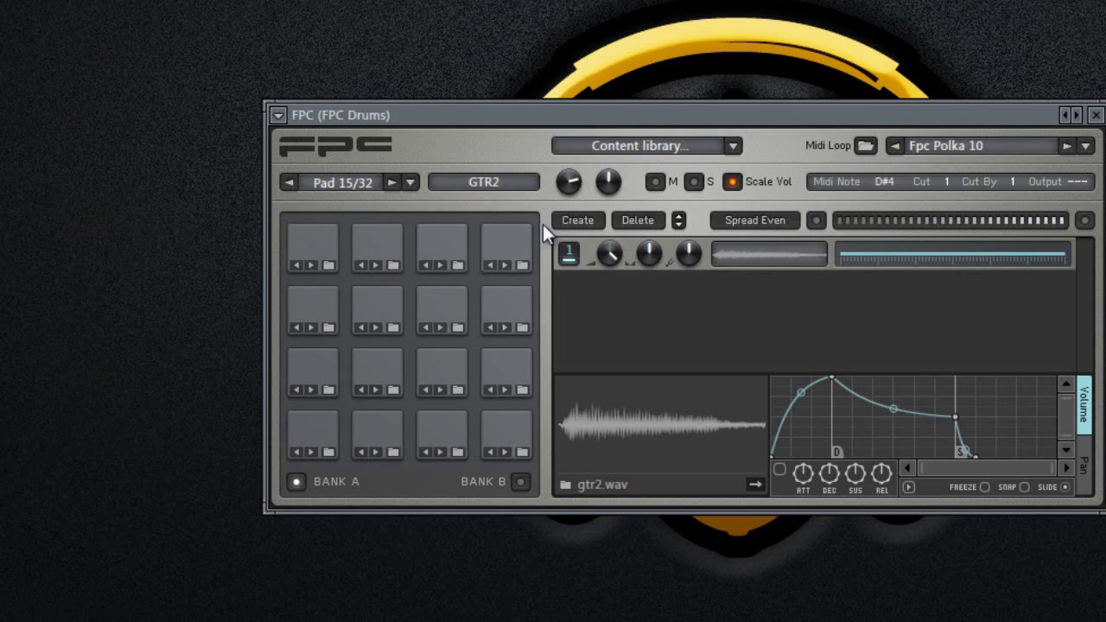
click(882, 182)
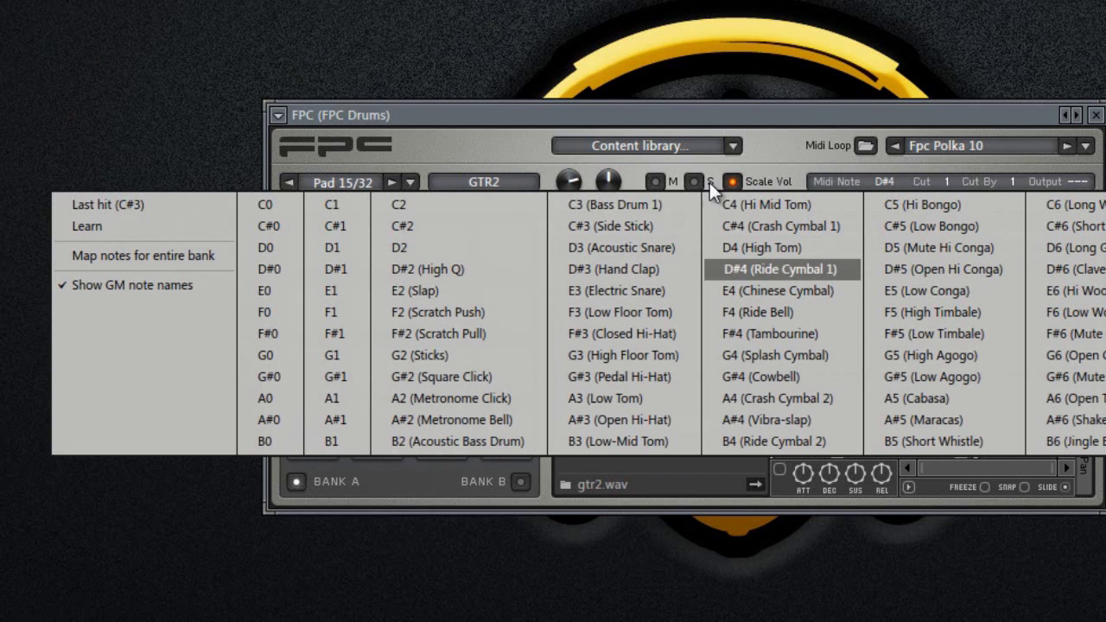
click(116, 227)
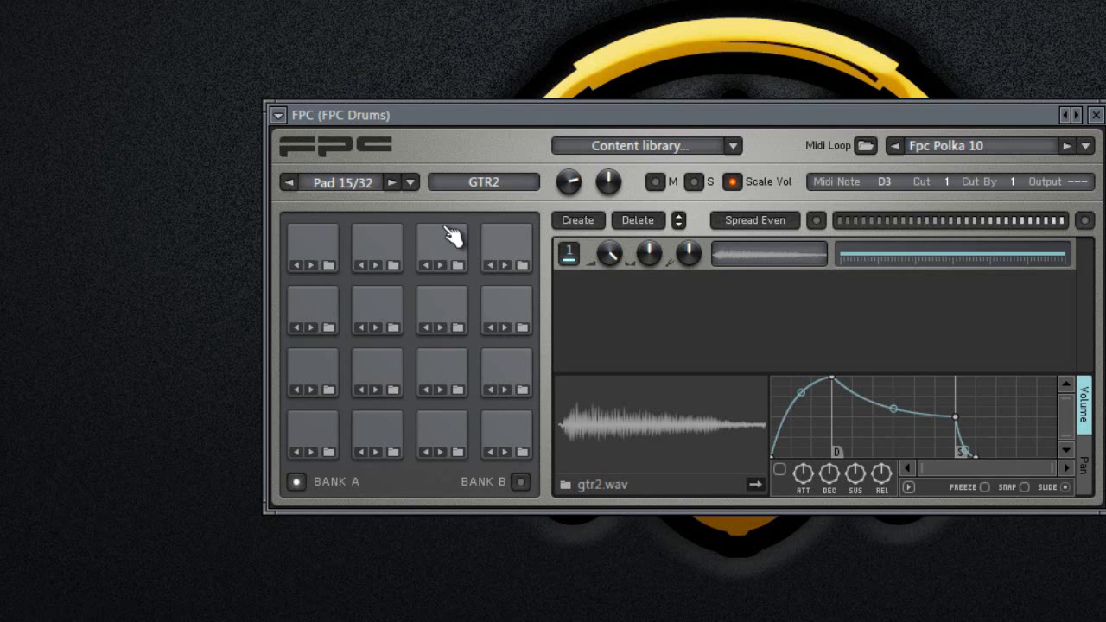
Step: Map pad 16 and the gtru7sn pad 9 to learned notes, with pad 9 on F3
click(515, 249)
click(884, 183)
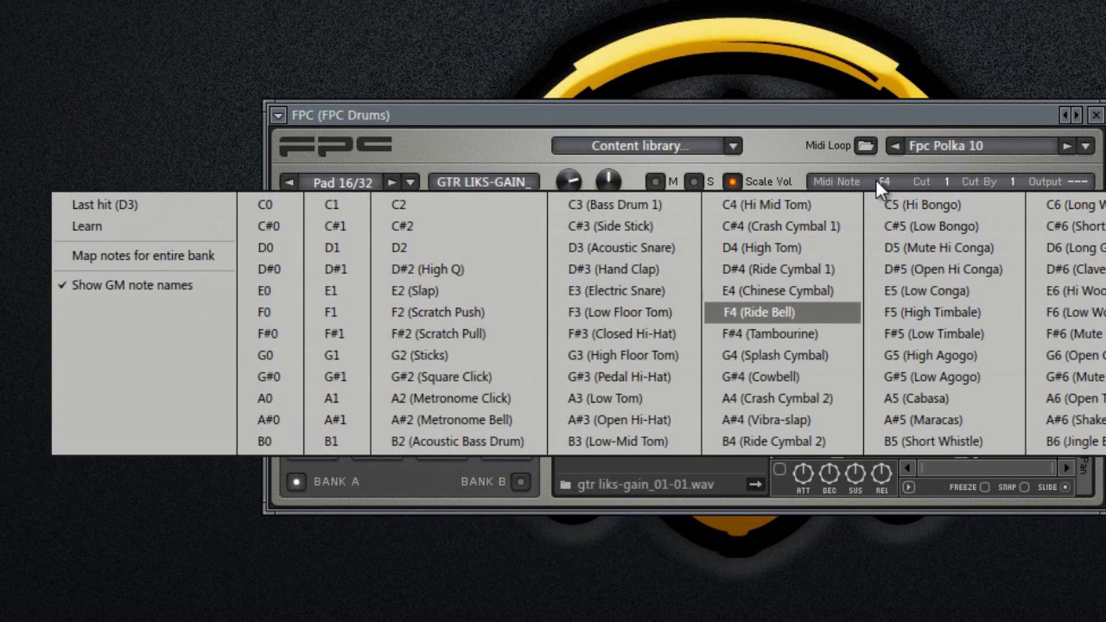
click(138, 226)
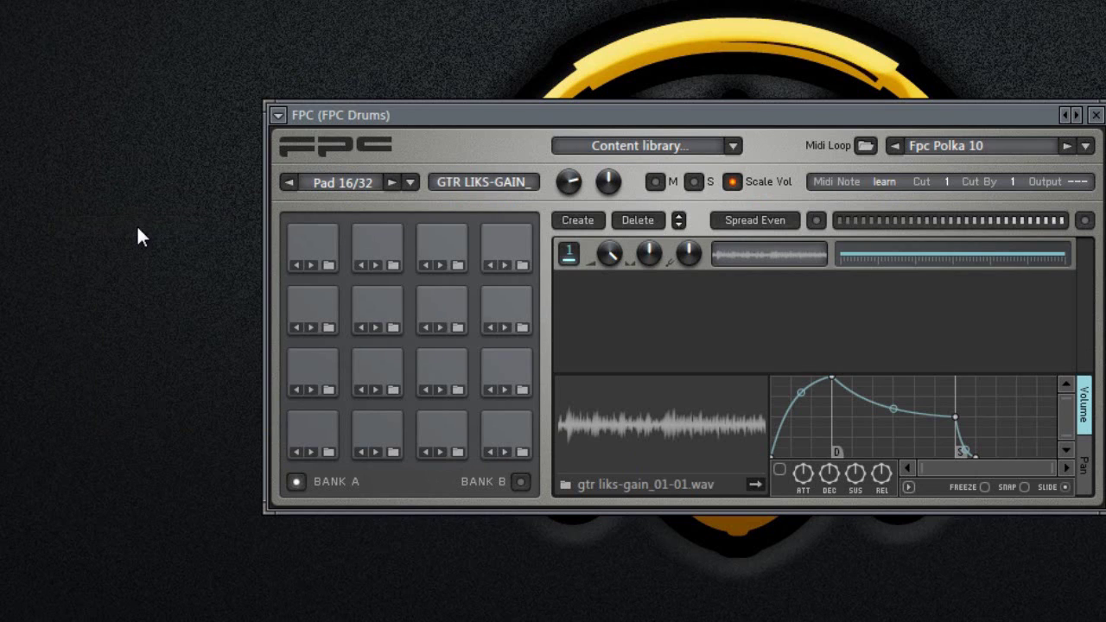
click(298, 311)
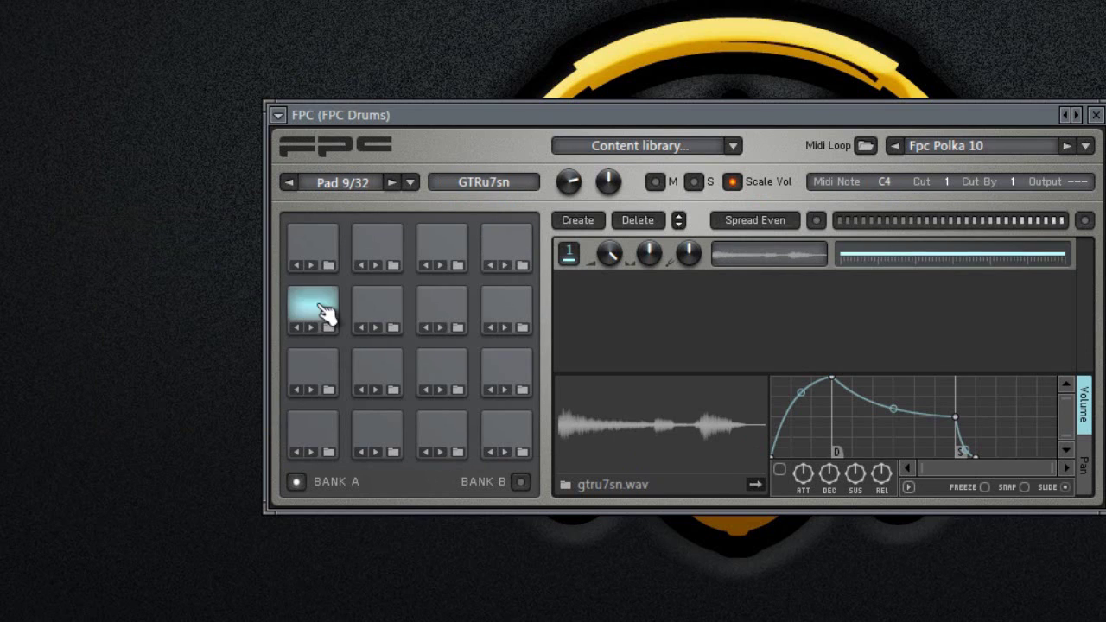
click(881, 189)
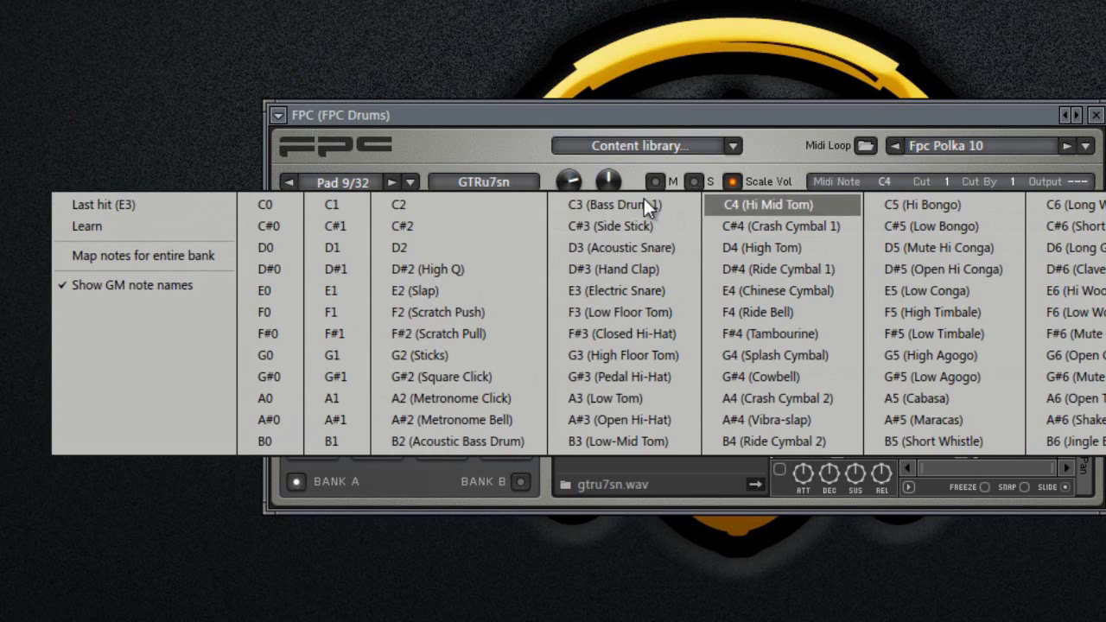
click(192, 229)
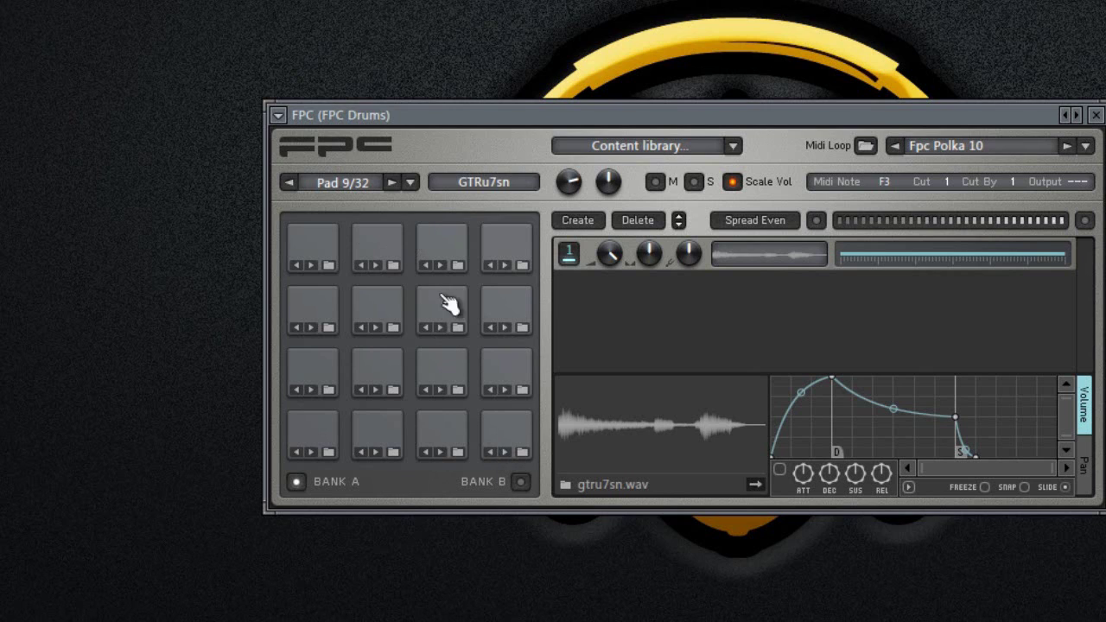
Step: Save the pad note mapping as the layout file FPC Layout1 in the Data folder
click(411, 183)
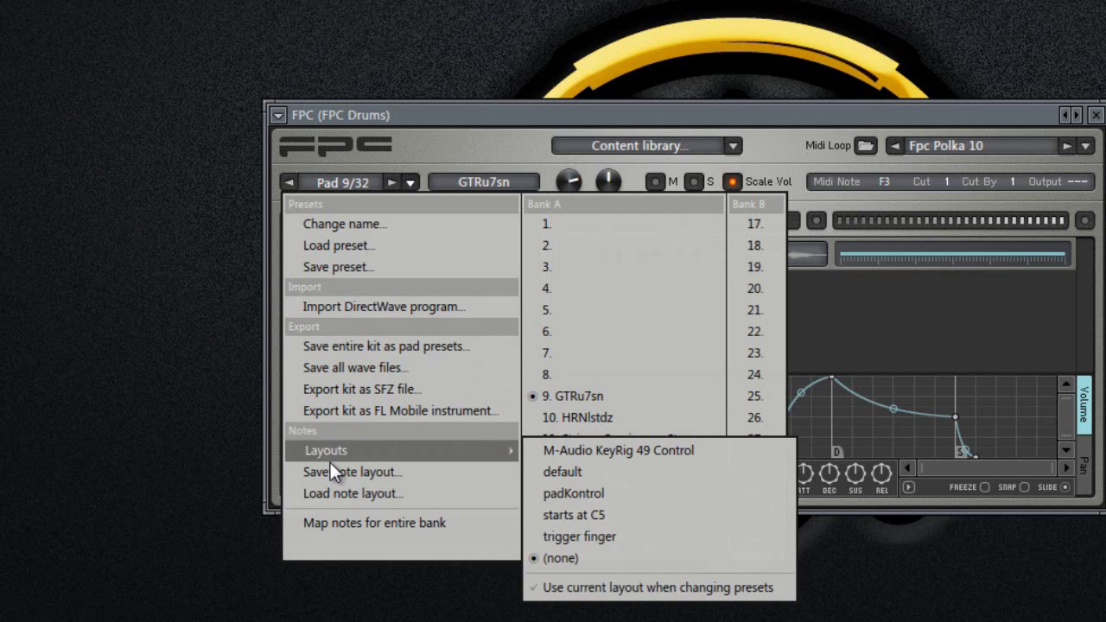
click(369, 478)
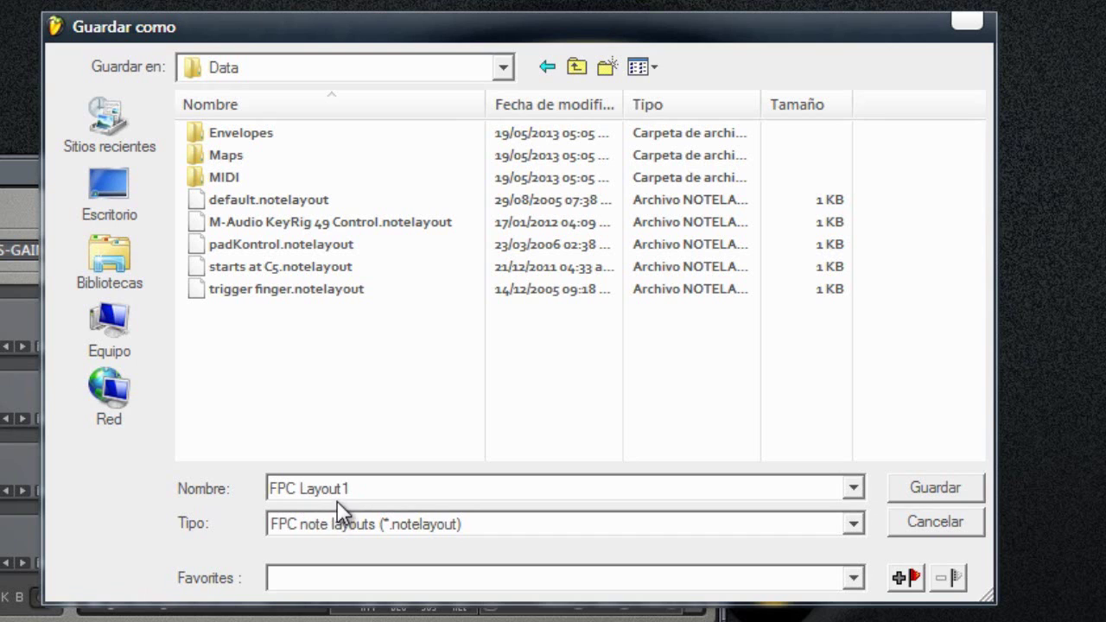
click(932, 485)
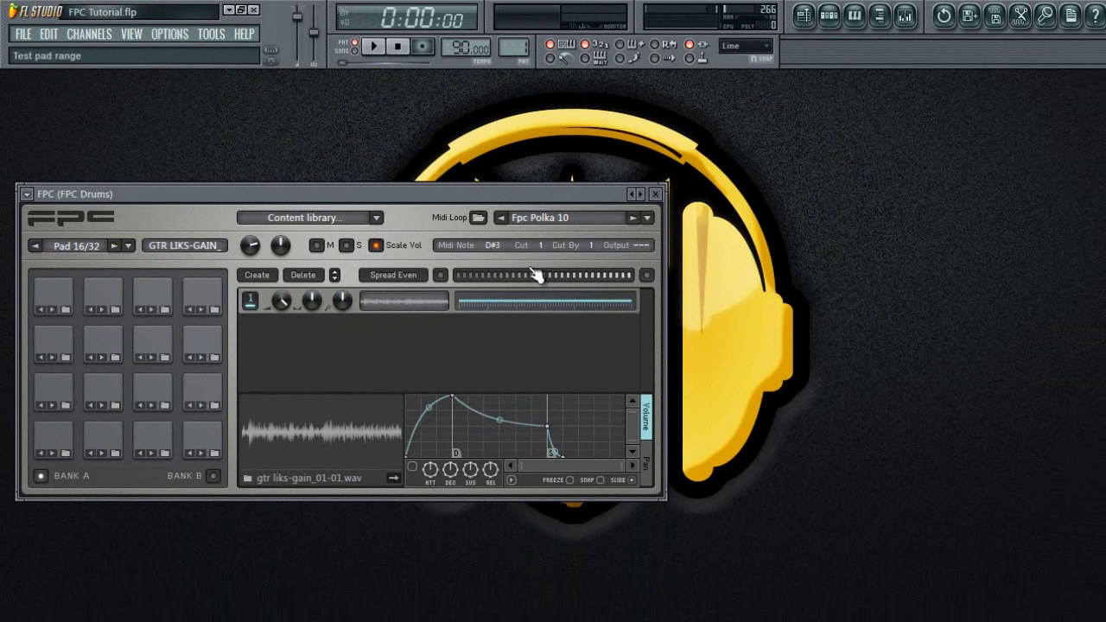
Step: Reopen FPC Tutorial.flp and test the pads by playing C3, C#3 and D3 on the keyboard
click(23, 36)
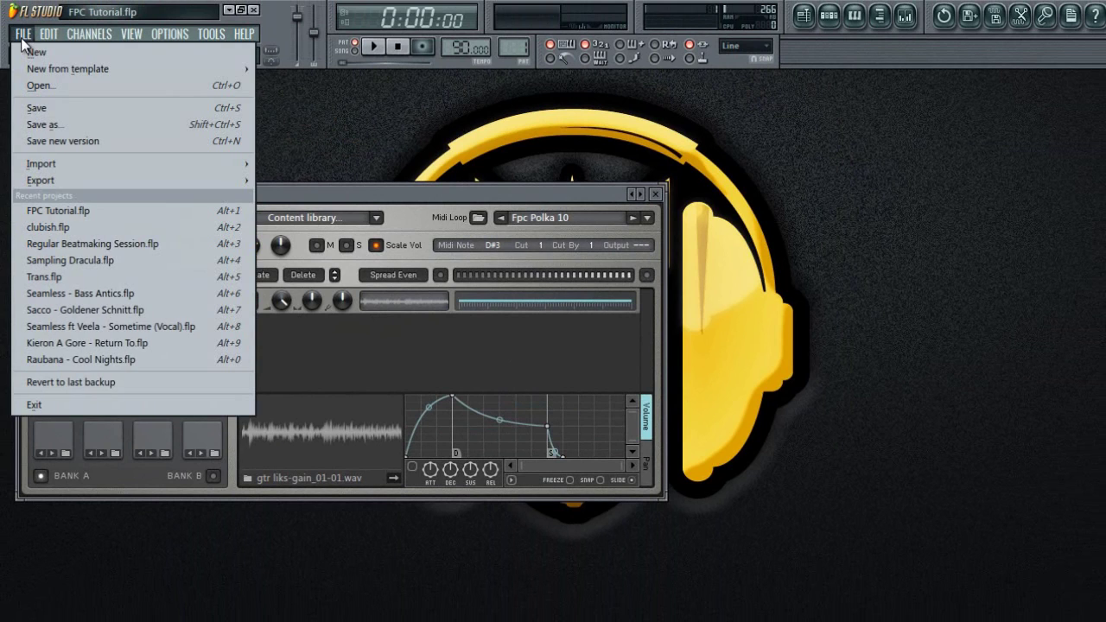
click(57, 212)
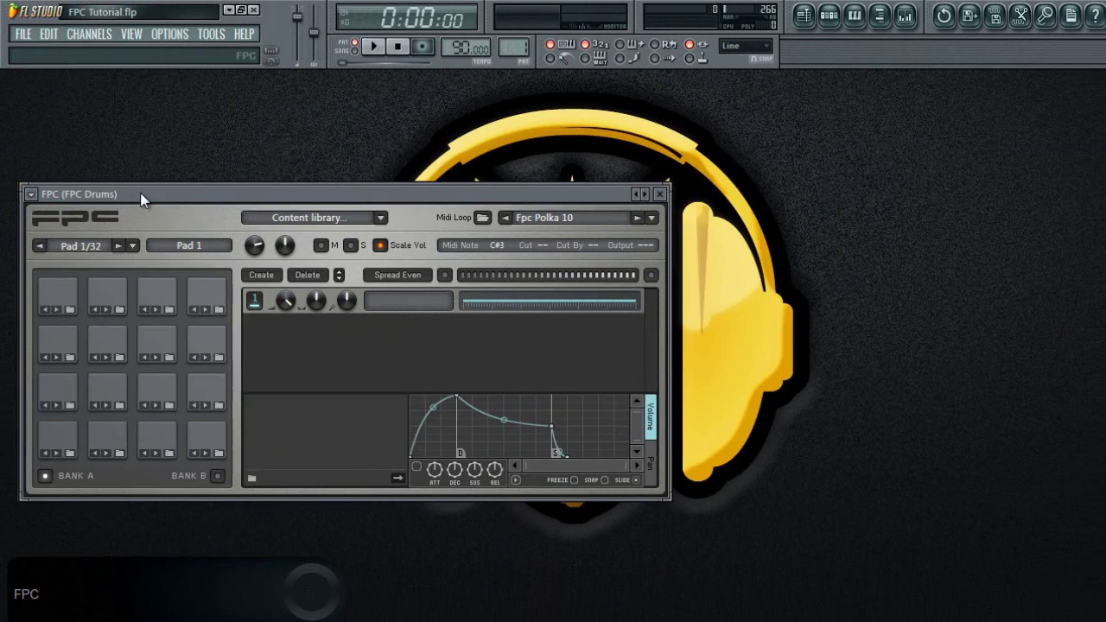
drag(140, 193, 246, 193)
key(z)
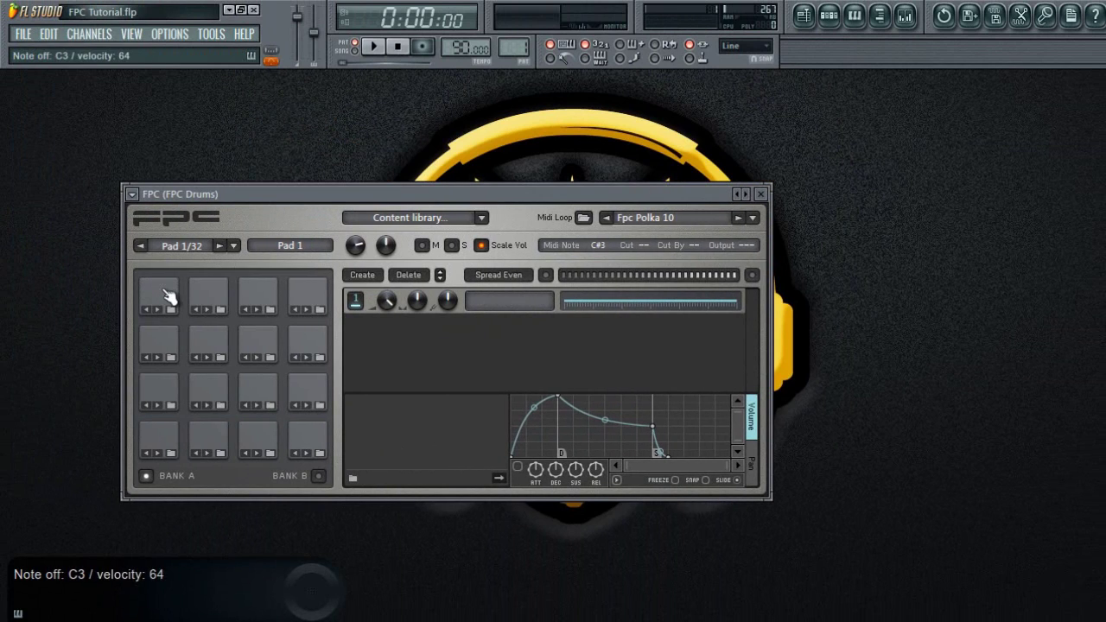
key(s)
key(x)
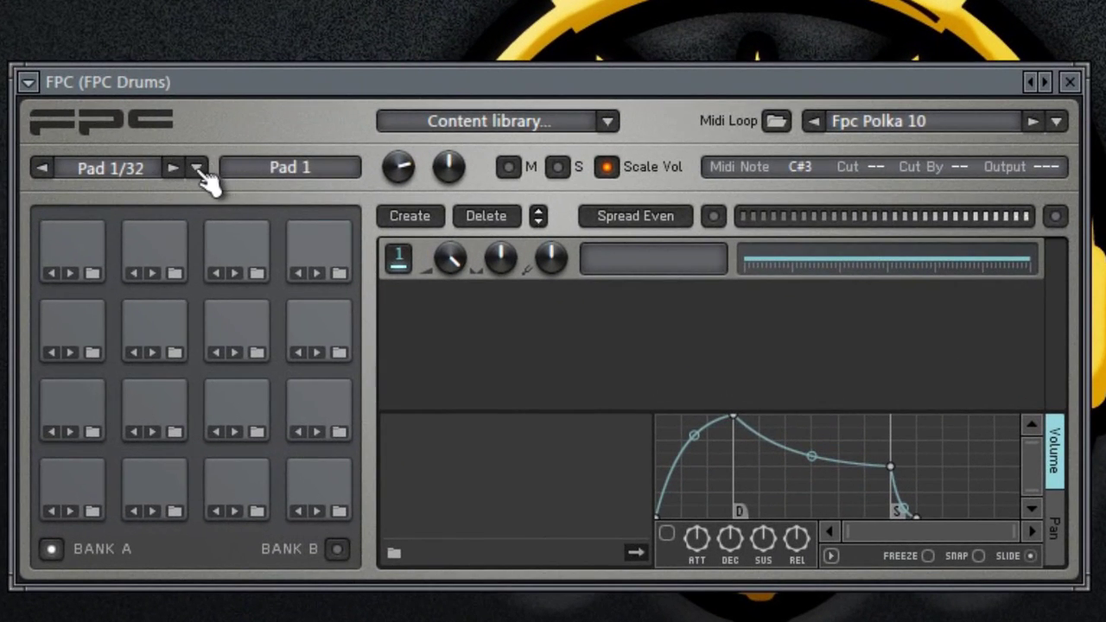
Step: Apply the saved FPC Layout1 note layout from the pad layouts list
click(197, 167)
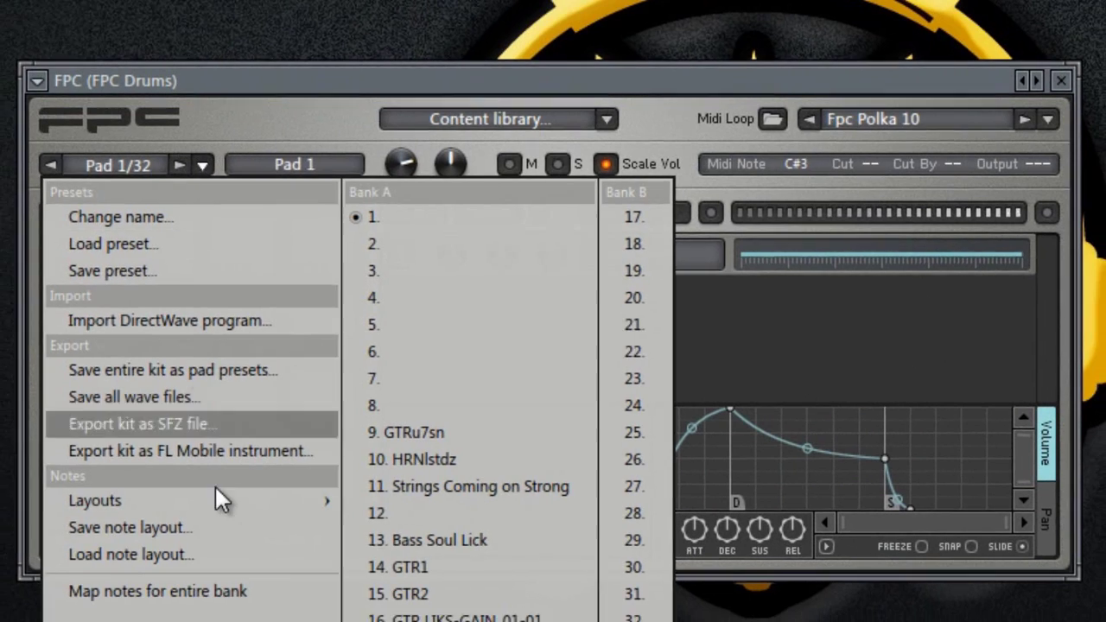
mouse_move(213, 503)
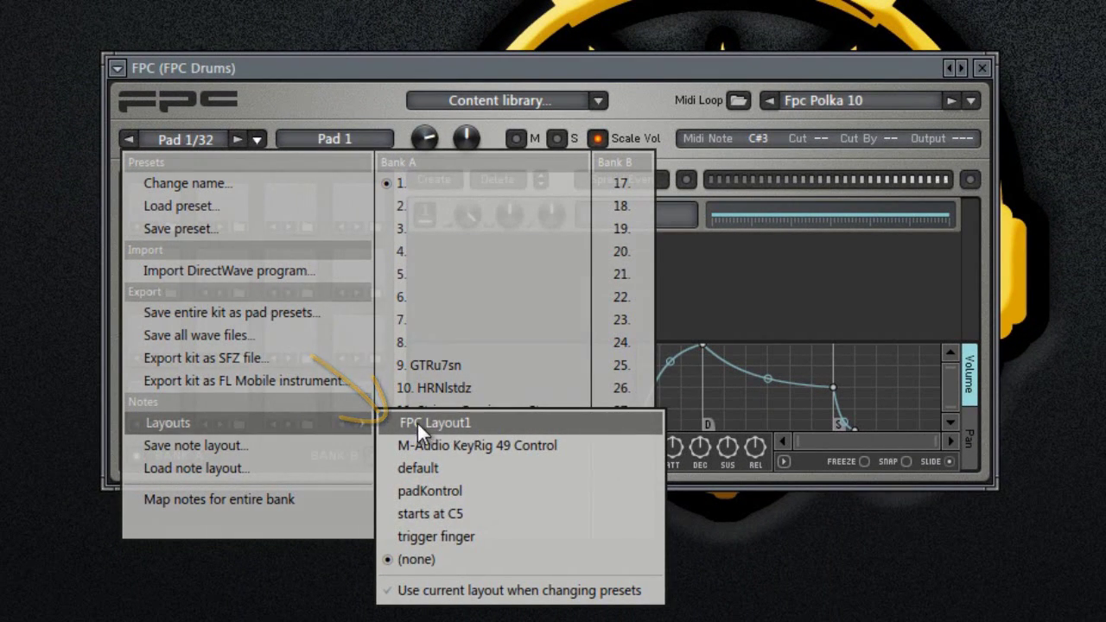
click(422, 424)
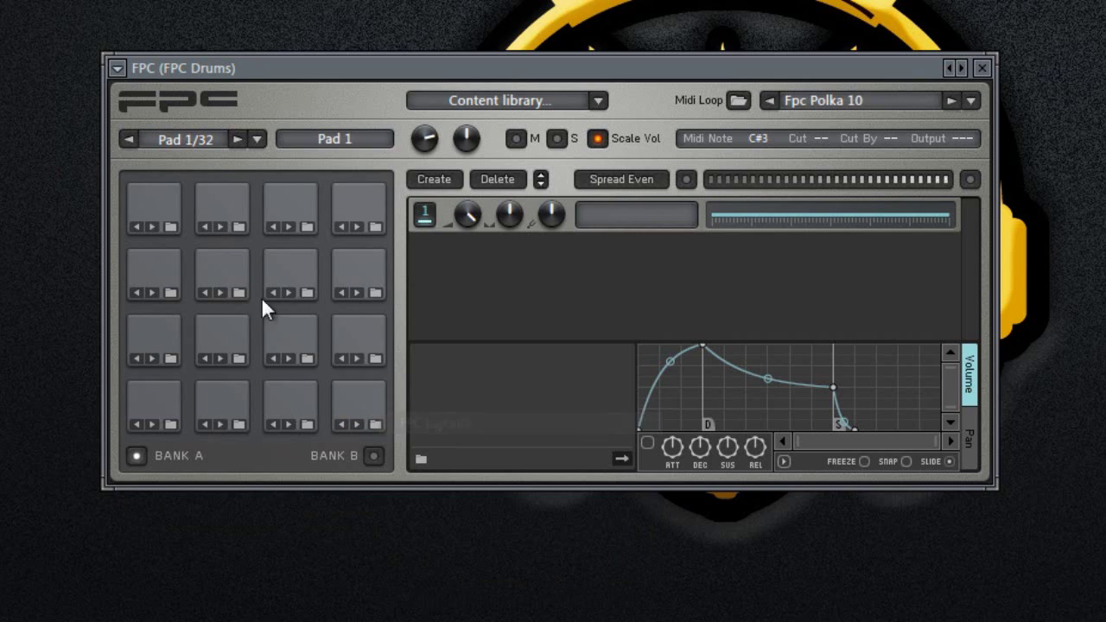
click(183, 216)
drag(340, 72, 446, 71)
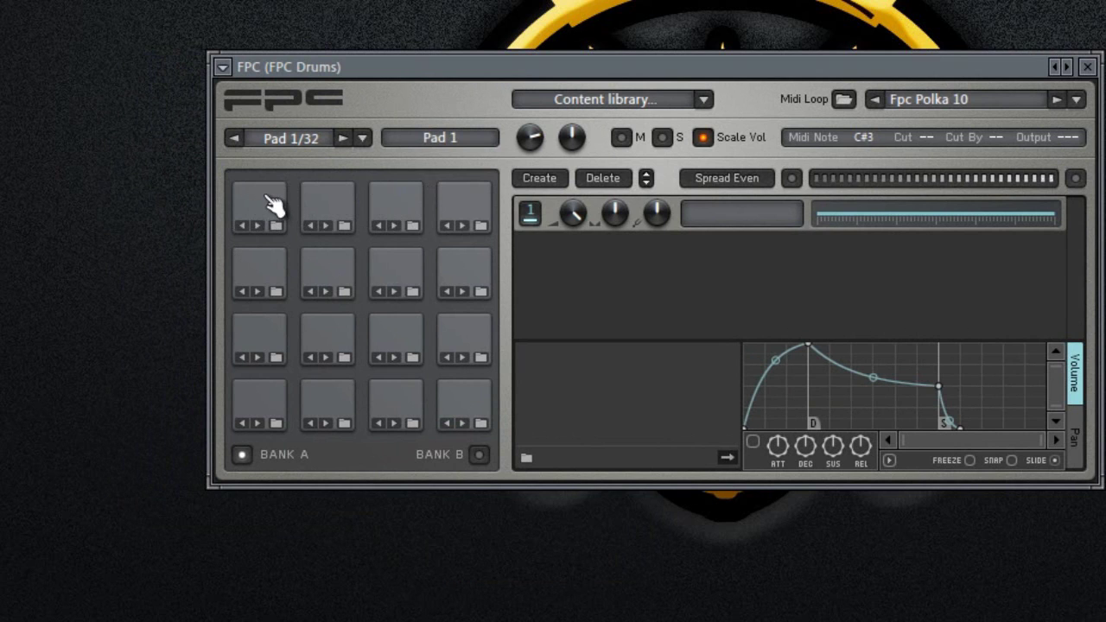
click(862, 138)
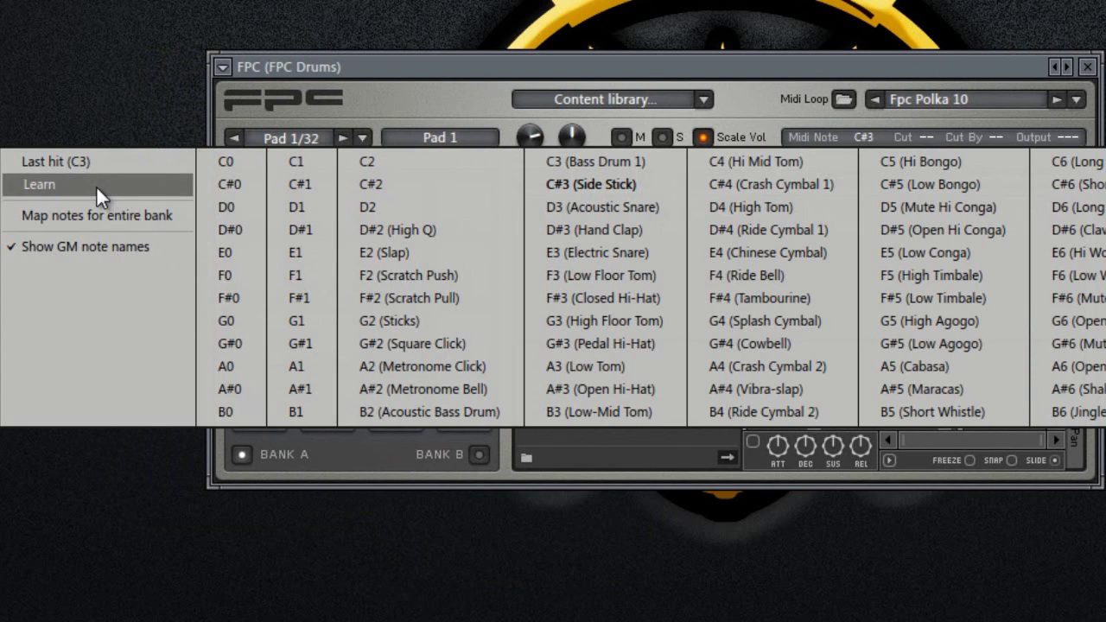
click(398, 67)
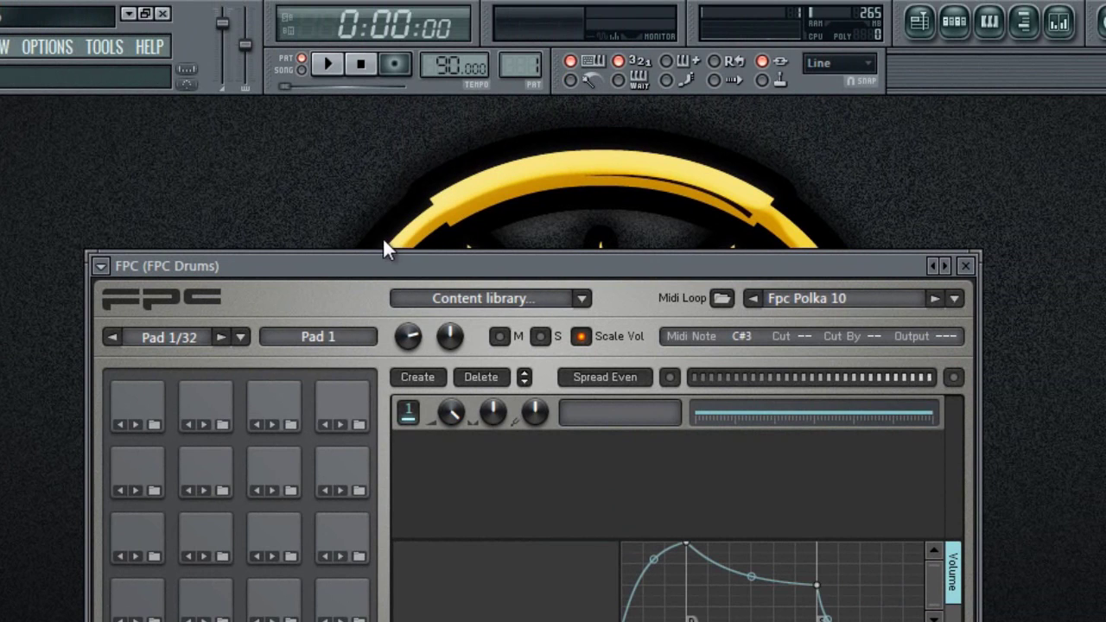
Step: Show the Link to controller option for the FPC's first Pad 1 knob
drag(355, 267, 322, 213)
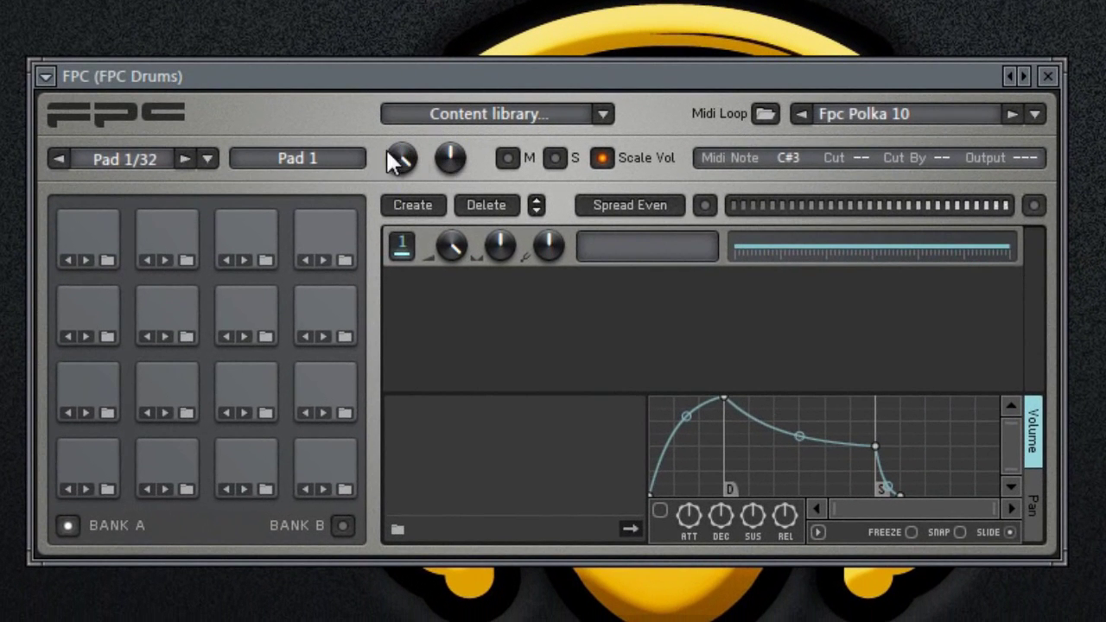
right_click(402, 160)
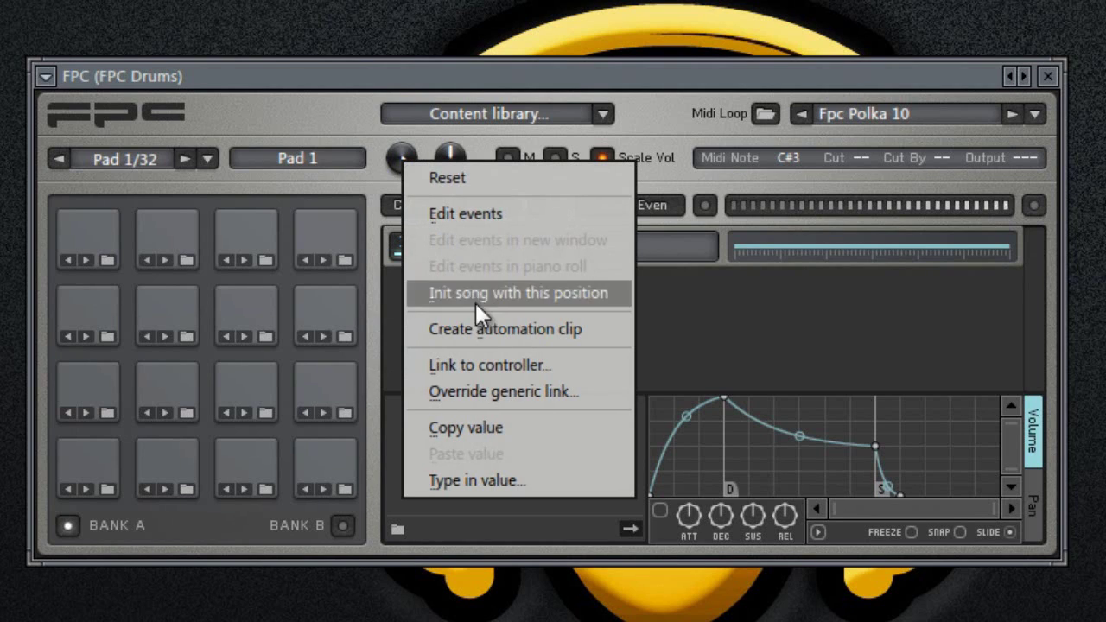
click(503, 361)
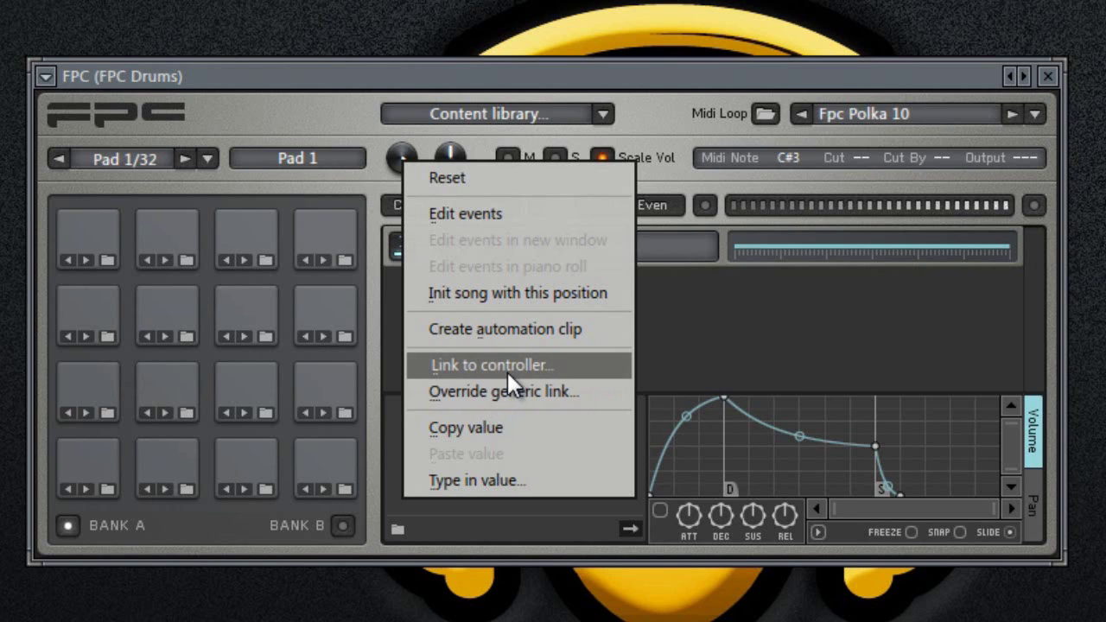
Step: Link the first Pad 1 knob to a hardware knob via auto-detect in remote control settings
click(502, 367)
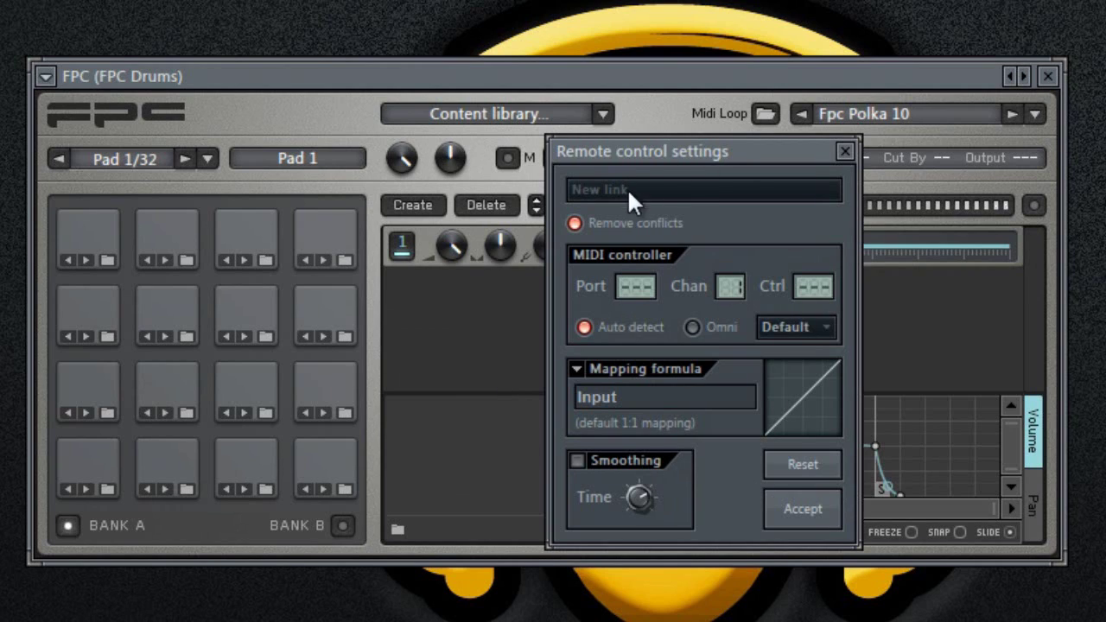
drag(671, 156, 580, 155)
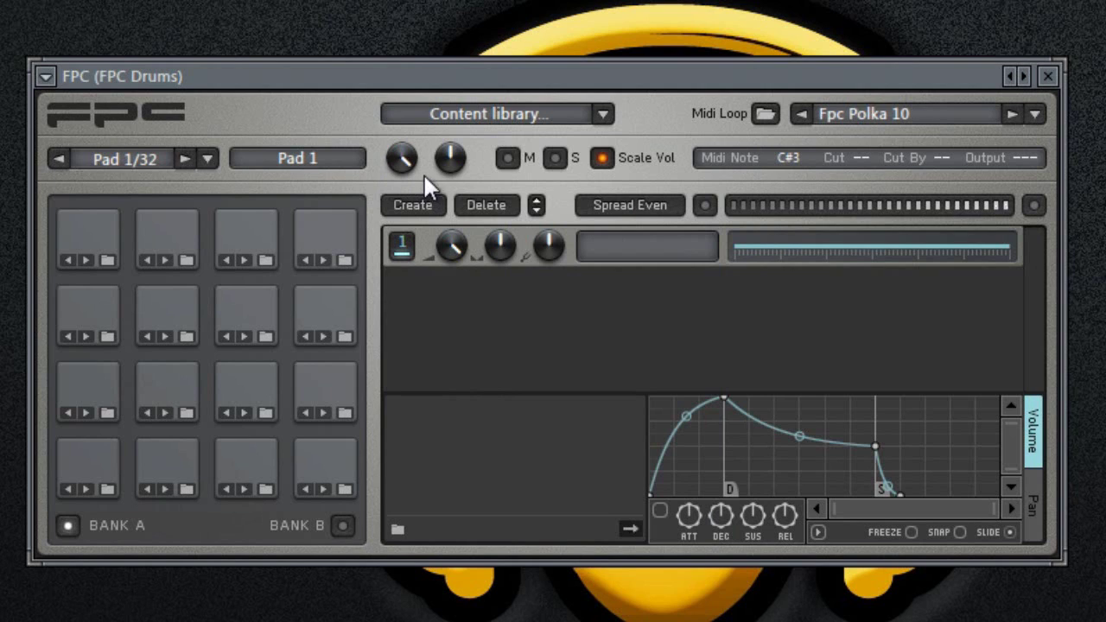
Step: Inspect the second knob's generic link settings and close them
right_click(448, 159)
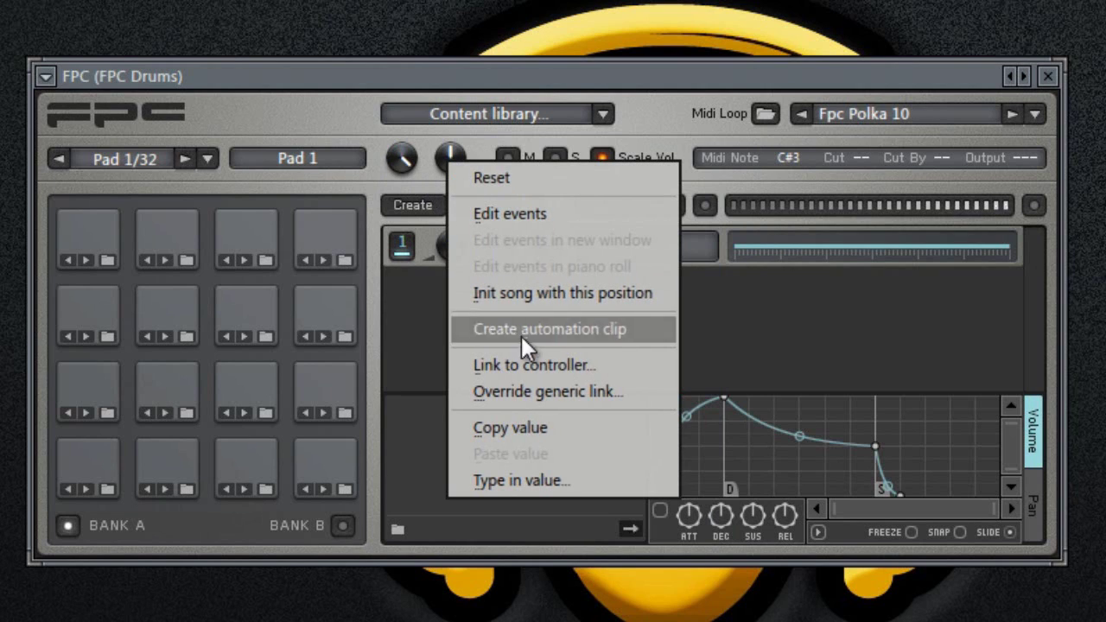
click(536, 386)
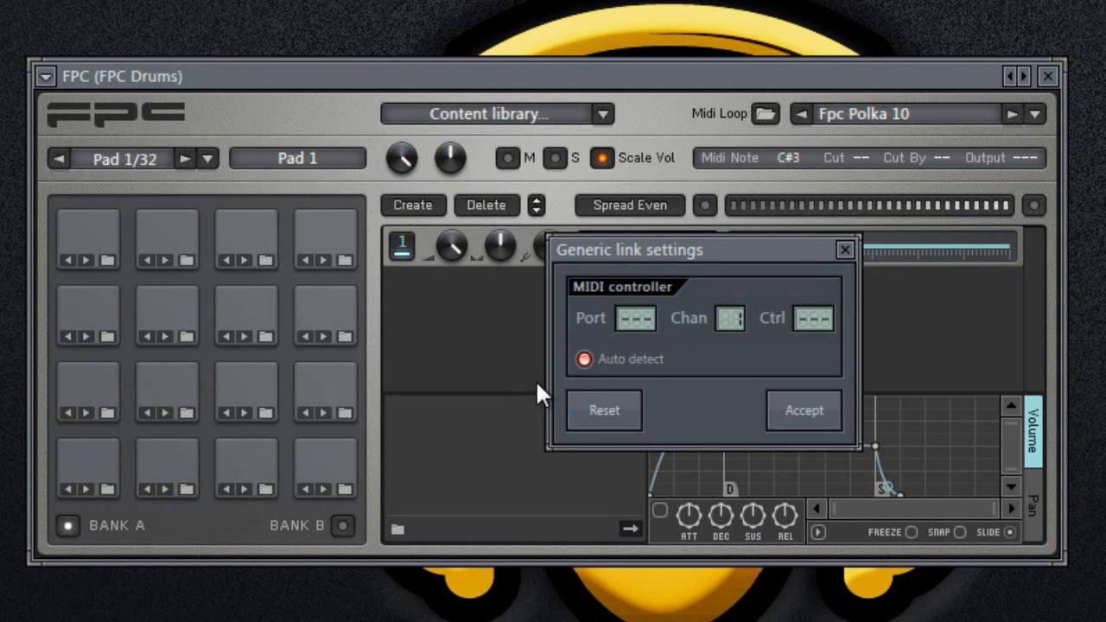
click(805, 411)
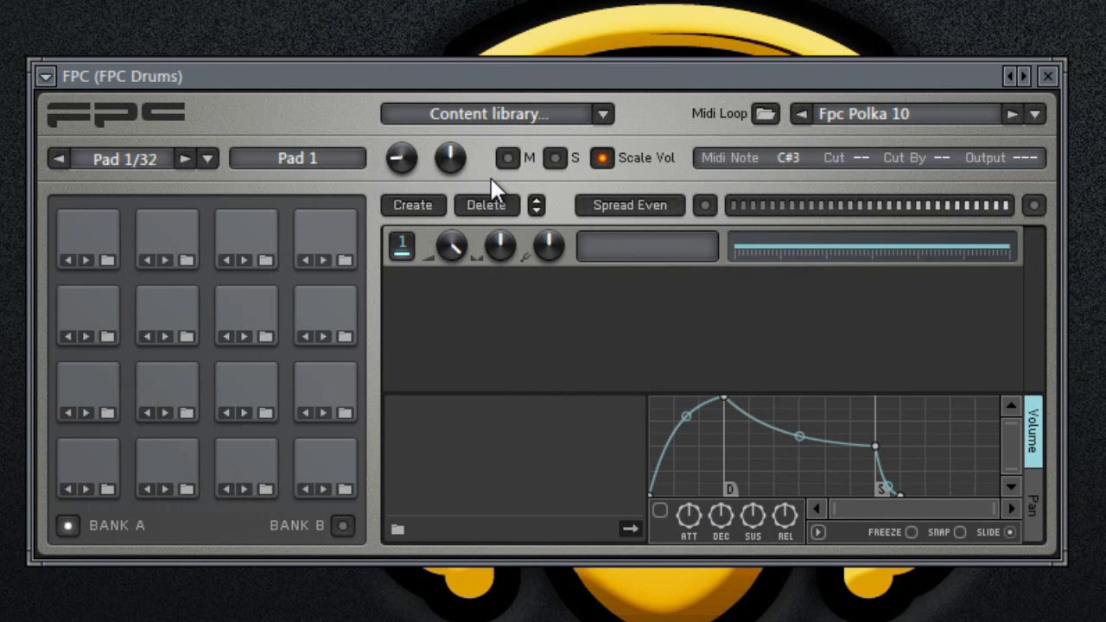
right_click(459, 160)
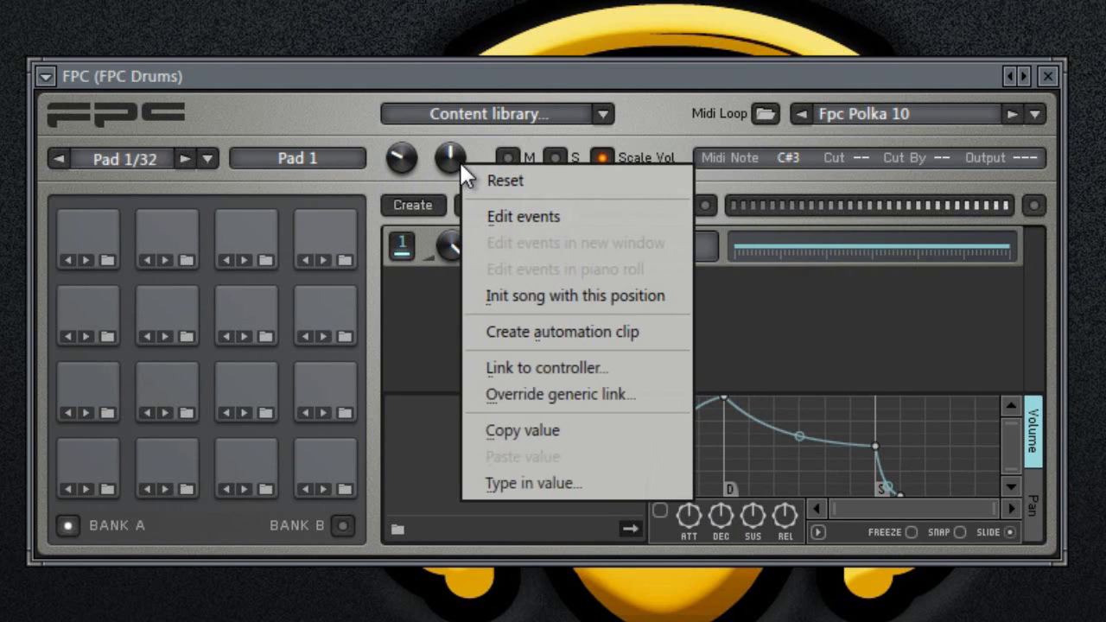
Step: Reset and accept the first knob's controller link to remove its MIDI assignment
right_click(399, 153)
click(497, 356)
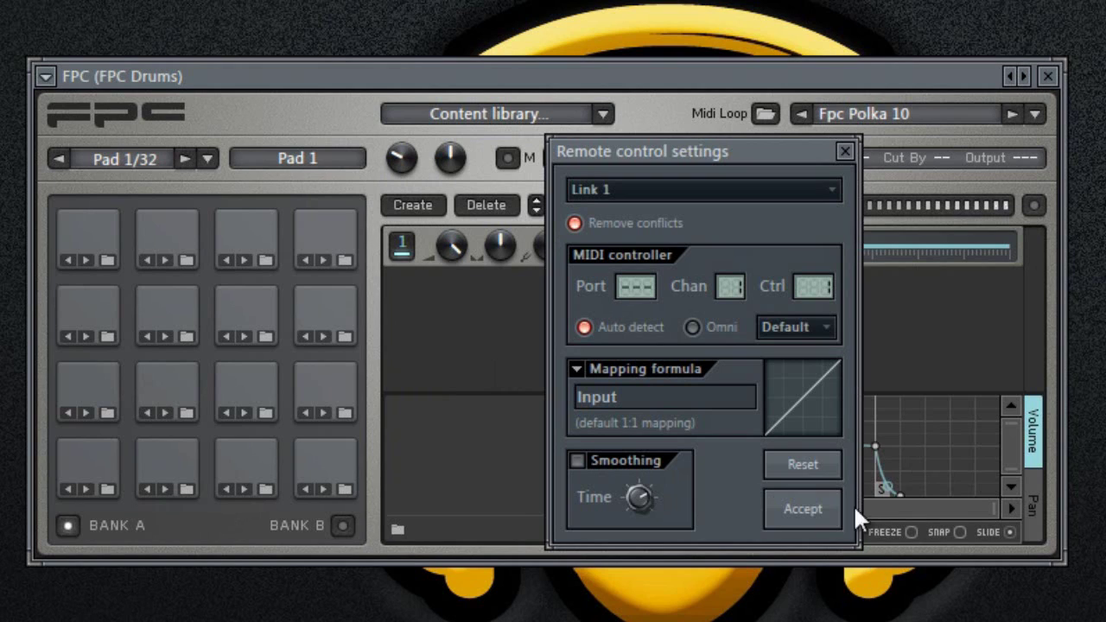
click(811, 467)
click(804, 510)
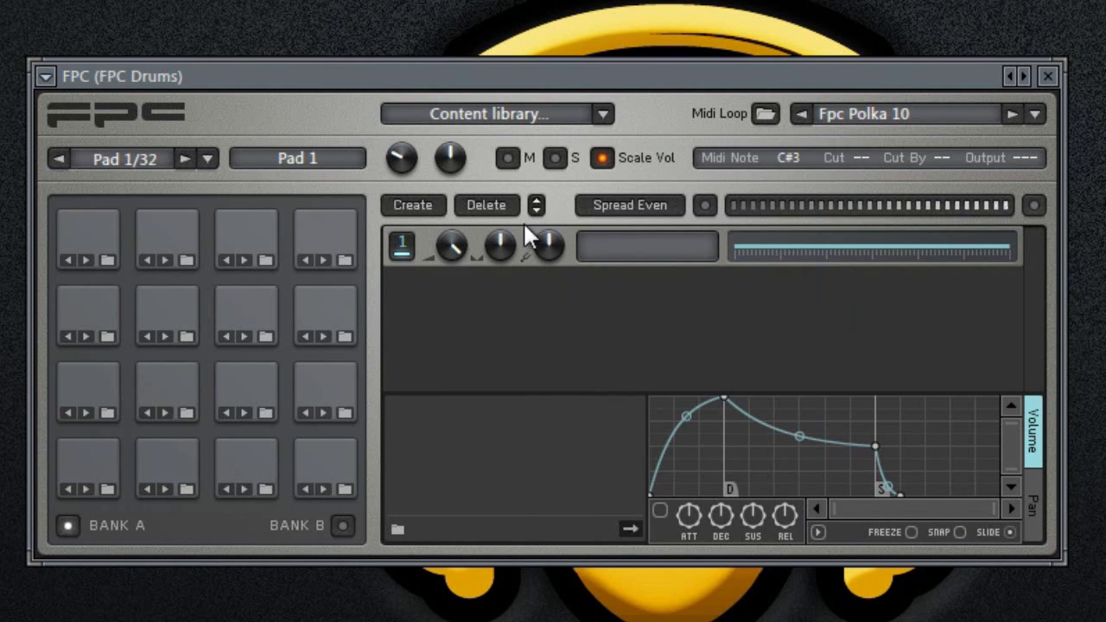
Step: Reset the second knob's generic link so it no longer follows the hardware
right_click(443, 160)
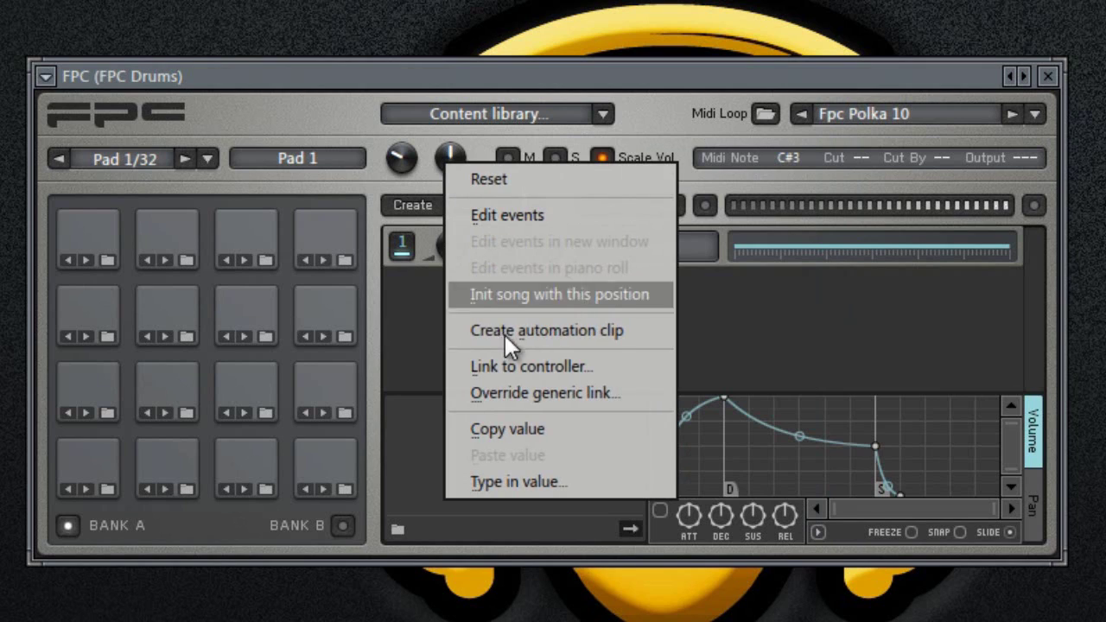
click(535, 392)
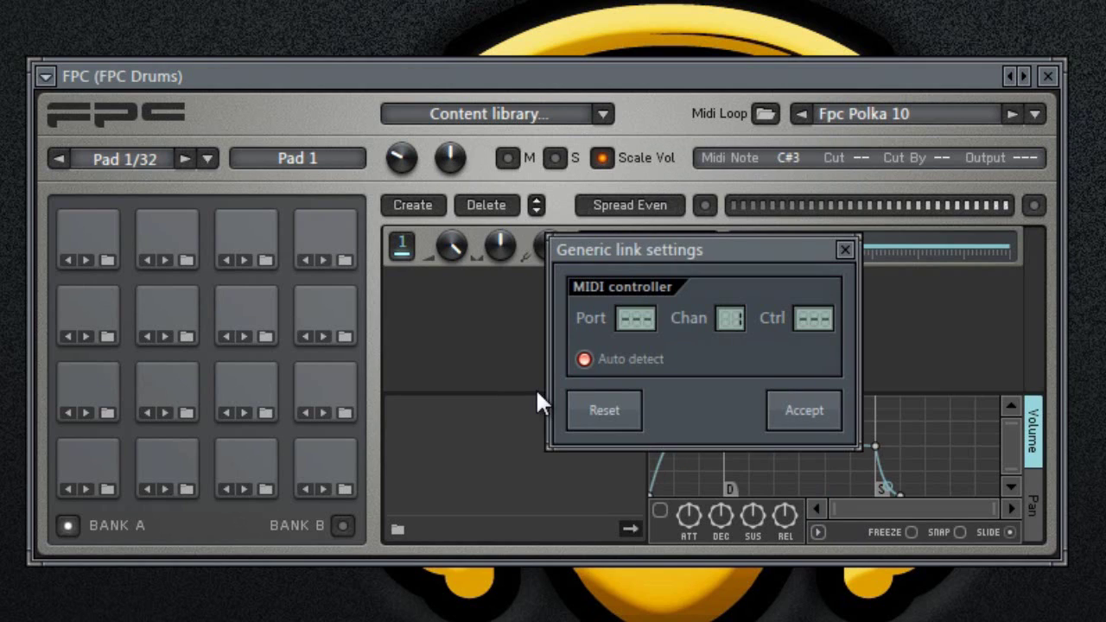
click(612, 412)
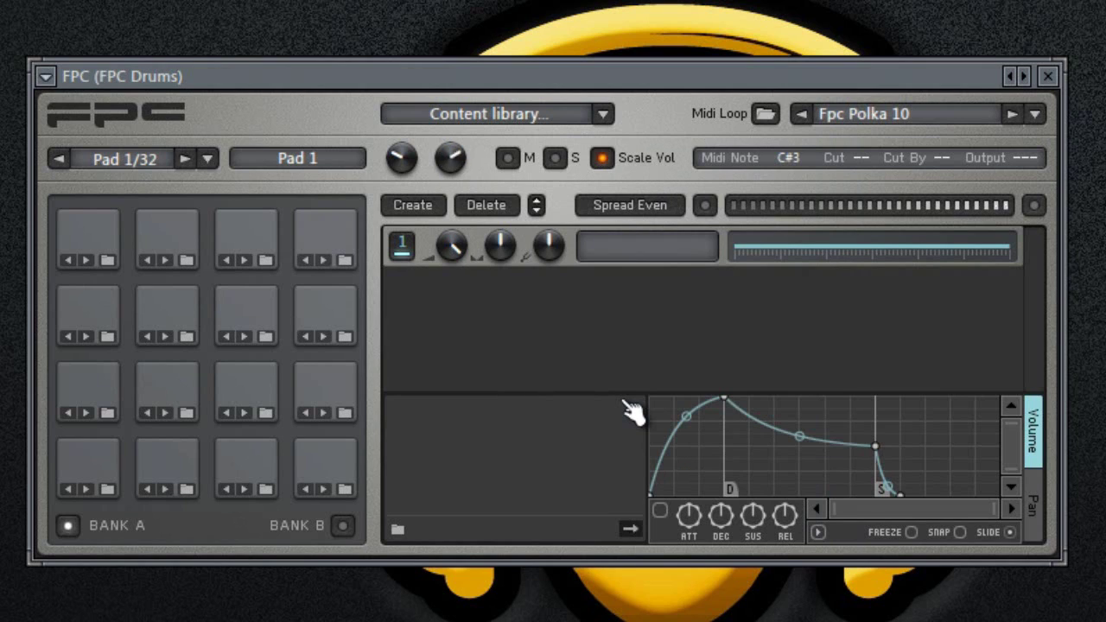